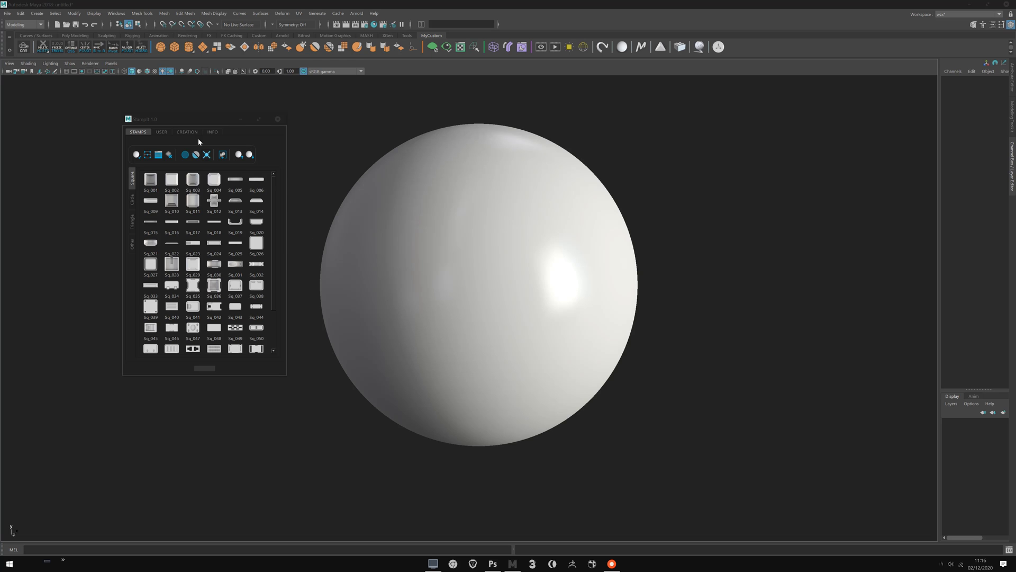
# - Nudge the StampIt panel and enlarge it so more rows of built-in stamps show
pyautogui.moveTo(186, 120); pyautogui.dragTo(178, 126)
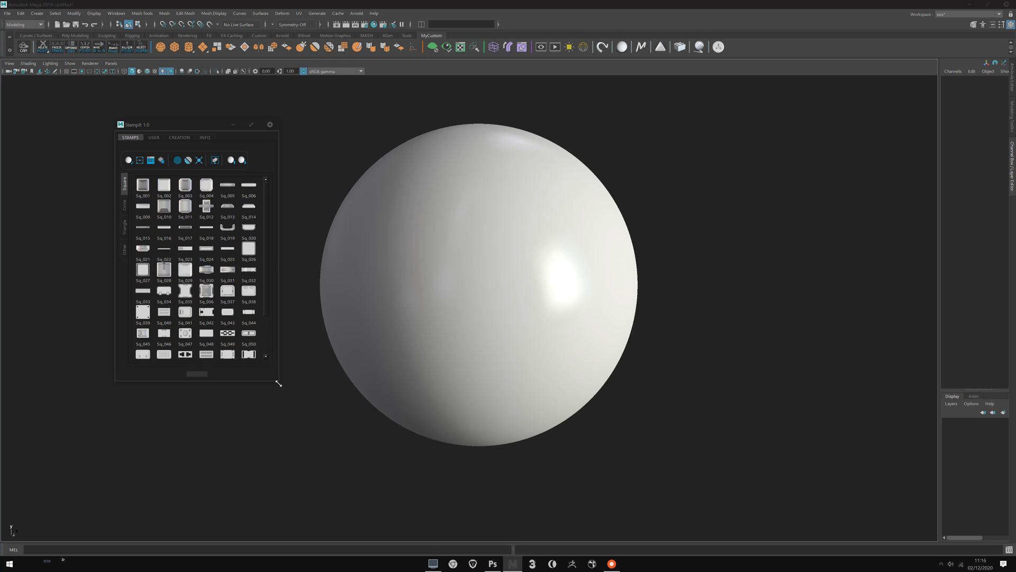
pyautogui.moveTo(275, 382); pyautogui.dragTo(285, 415)
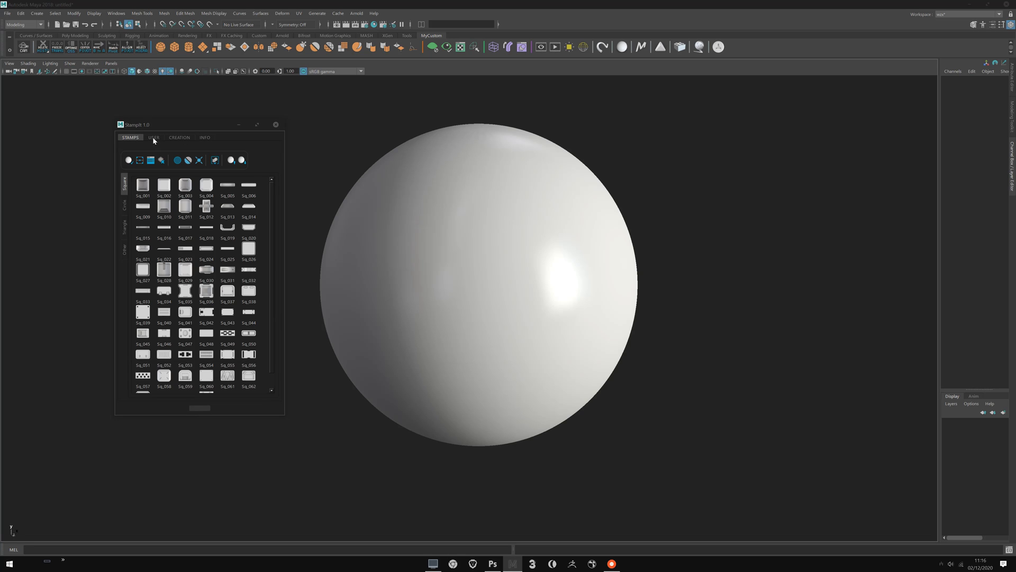
# - Switch StampIt to its Creation section and shrink the panel to fit those options
pyautogui.click(179, 138)
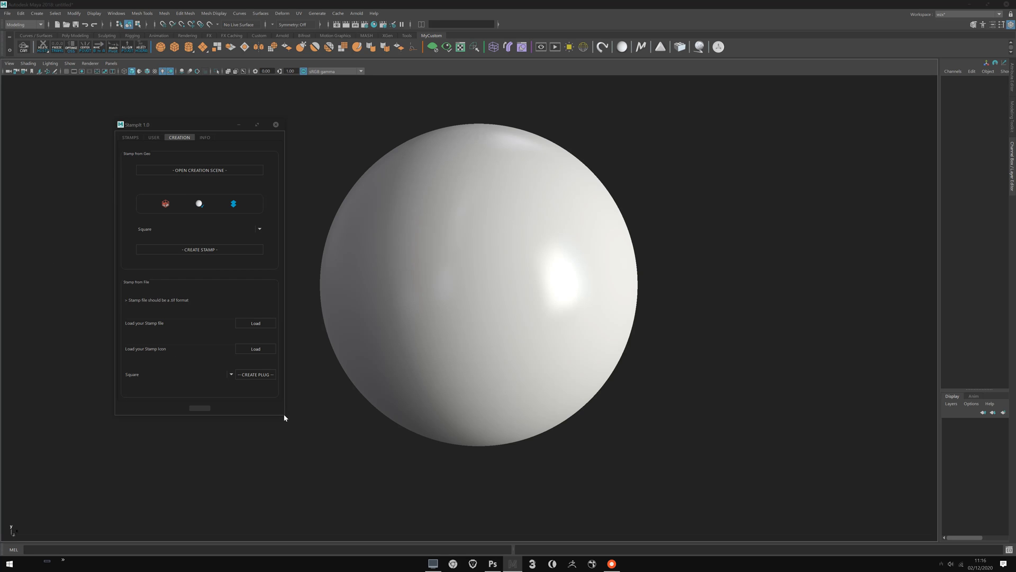
pyautogui.moveTo(283, 416); pyautogui.dragTo(281, 389)
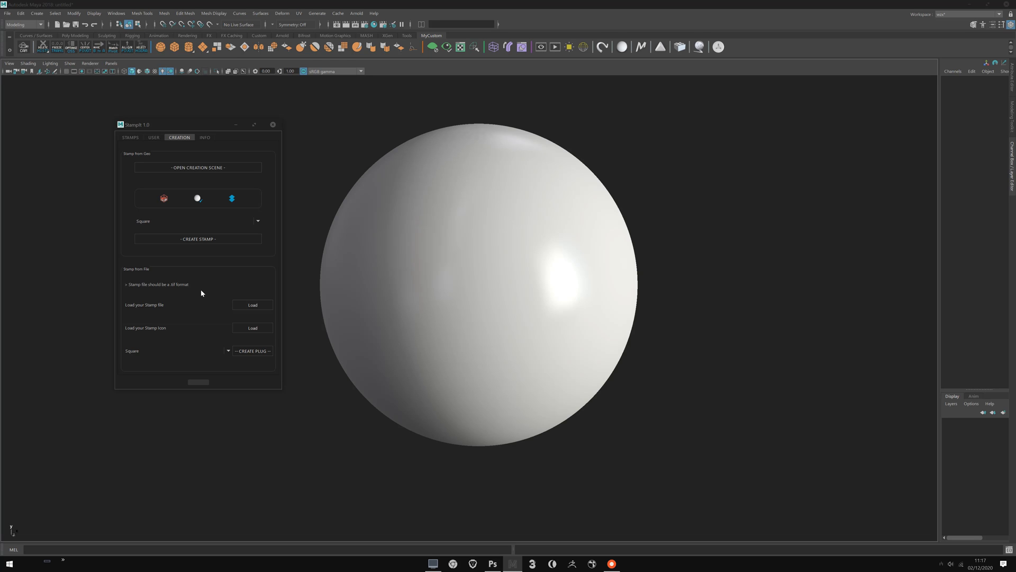
# - Minimise Maya and drag the Custom_Alpha.PSD icon from the desktop
pyautogui.click(970, 5)
pyautogui.moveTo(27, 20); pyautogui.dragTo(198, 266)
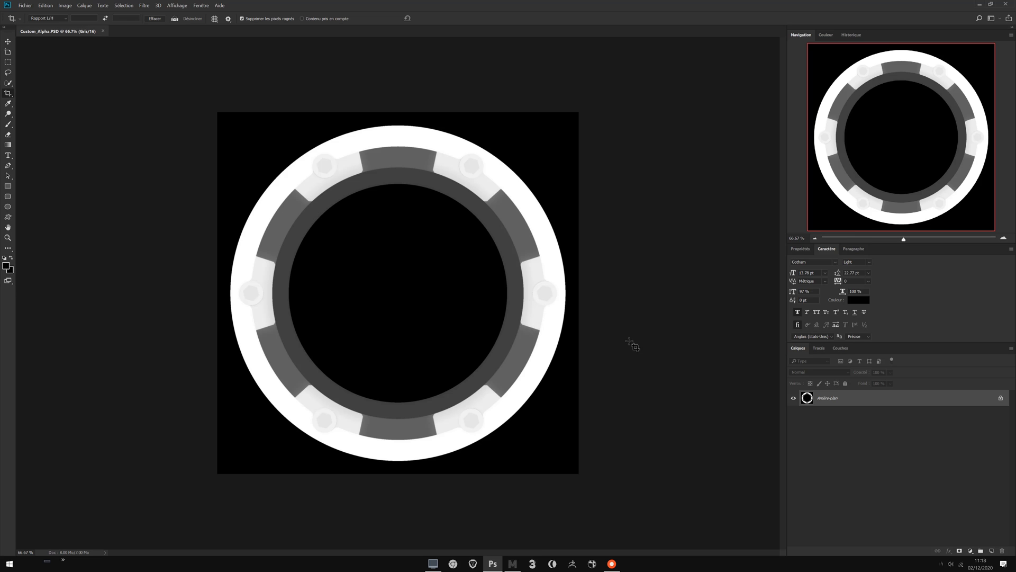
# - Unlock the background layer as Calque 0 and zoom out to see the whole canvas
pyautogui.keyDown('alt'); pyautogui.doubleClick(831, 404); pyautogui.keyUp('alt')
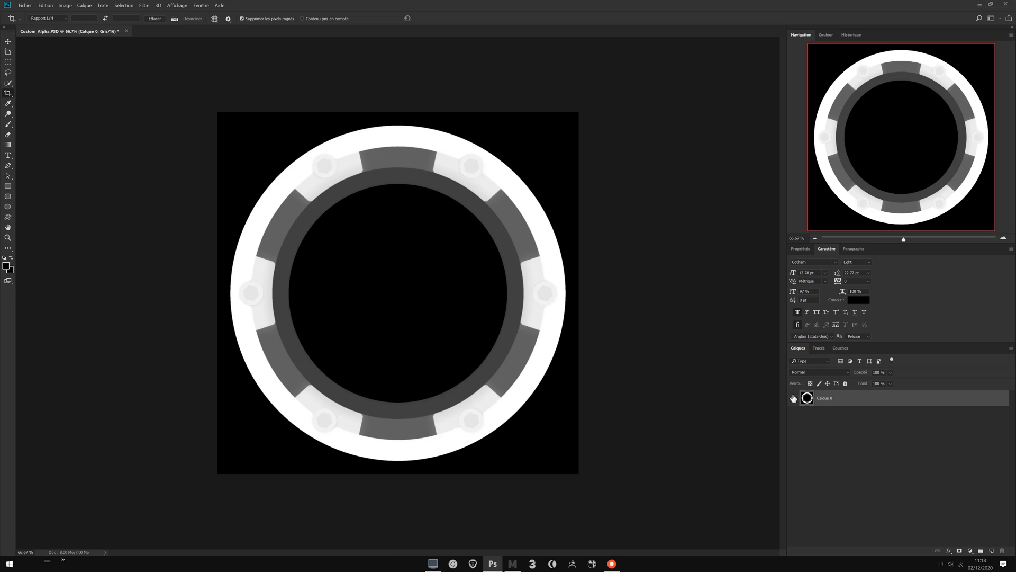
pyautogui.click(815, 237)
pyautogui.click(815, 238)
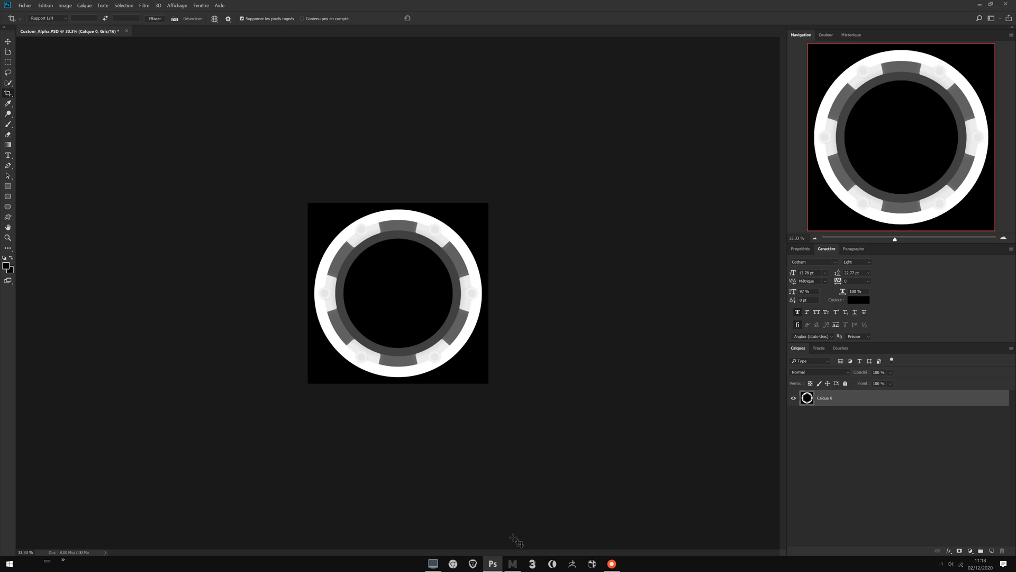
pyautogui.click(513, 563)
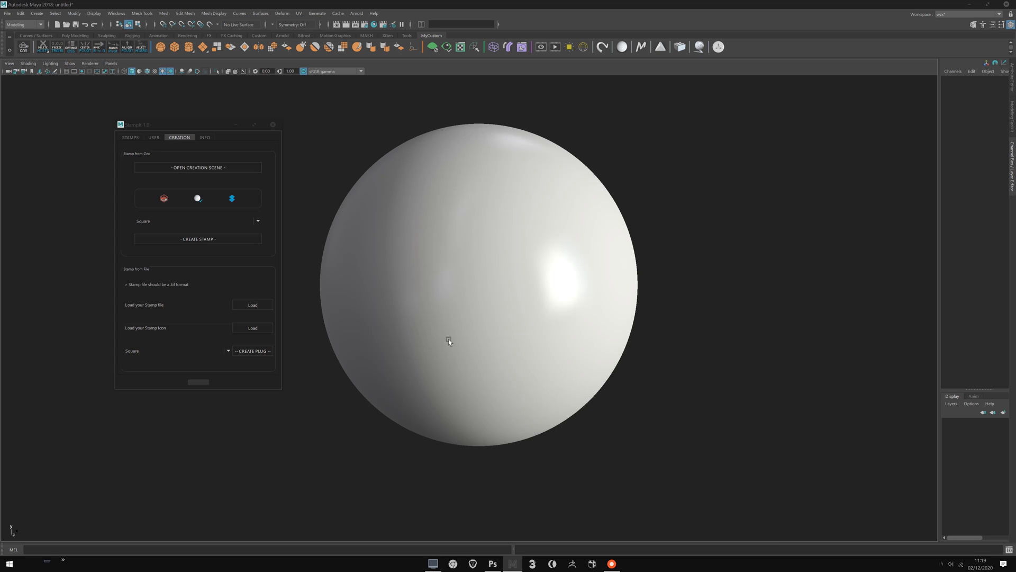
pyautogui.click(493, 563)
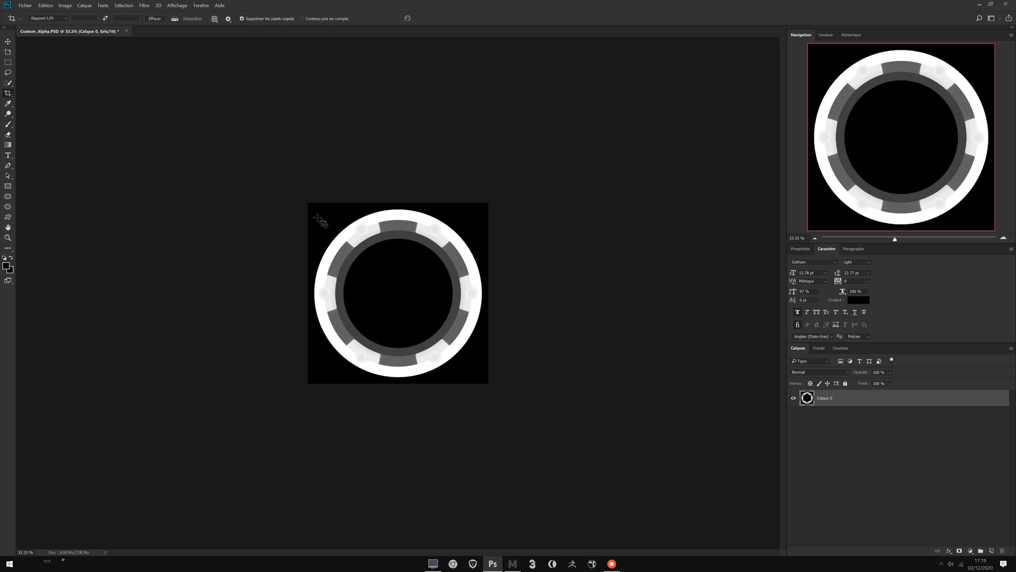
# - Scale the ring layer down to about 55% around its centre, redoing the first attempt
pyautogui.press('v')
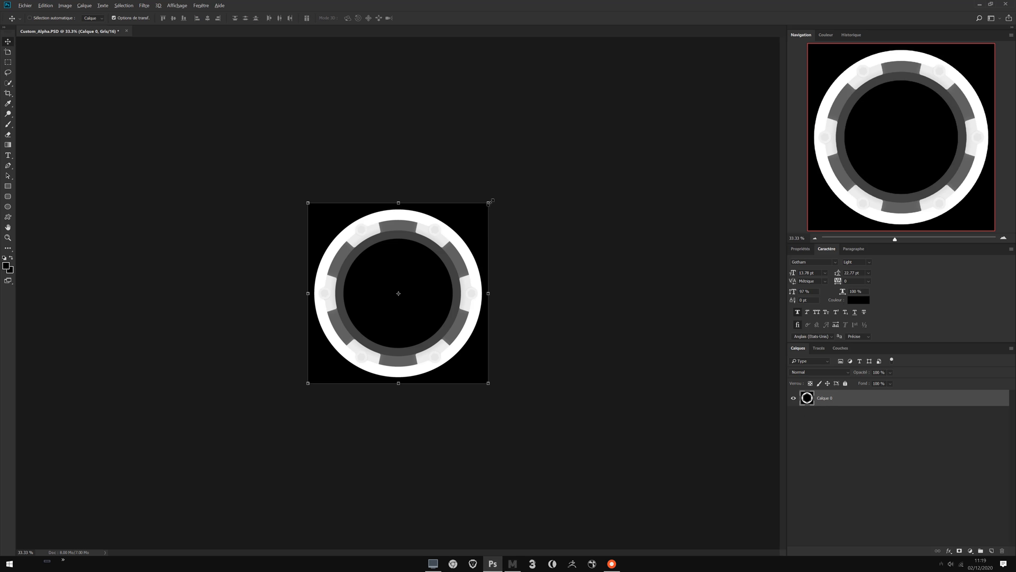
pyautogui.moveTo(488, 203); pyautogui.dragTo(424, 267)
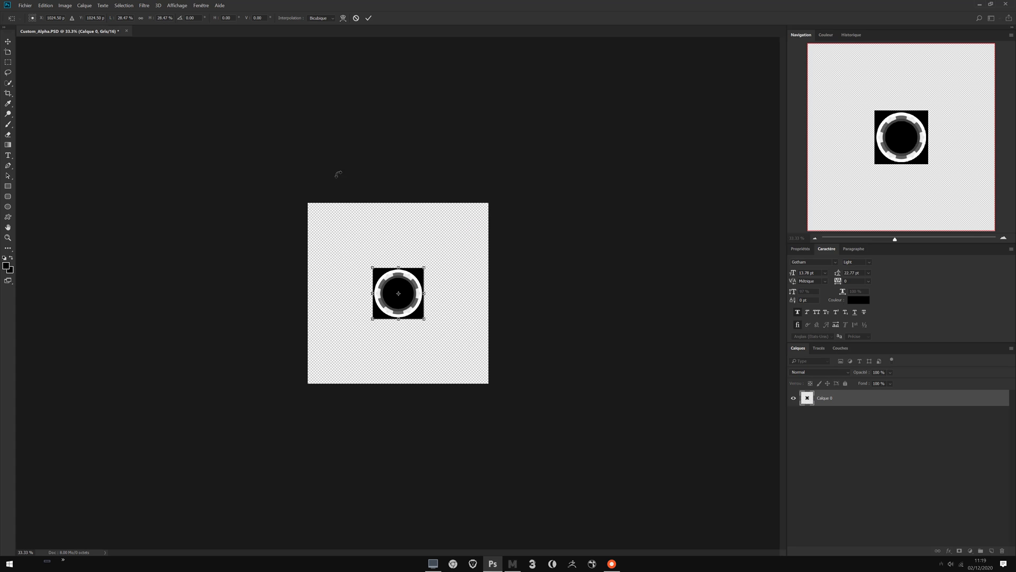
pyautogui.press('Return')
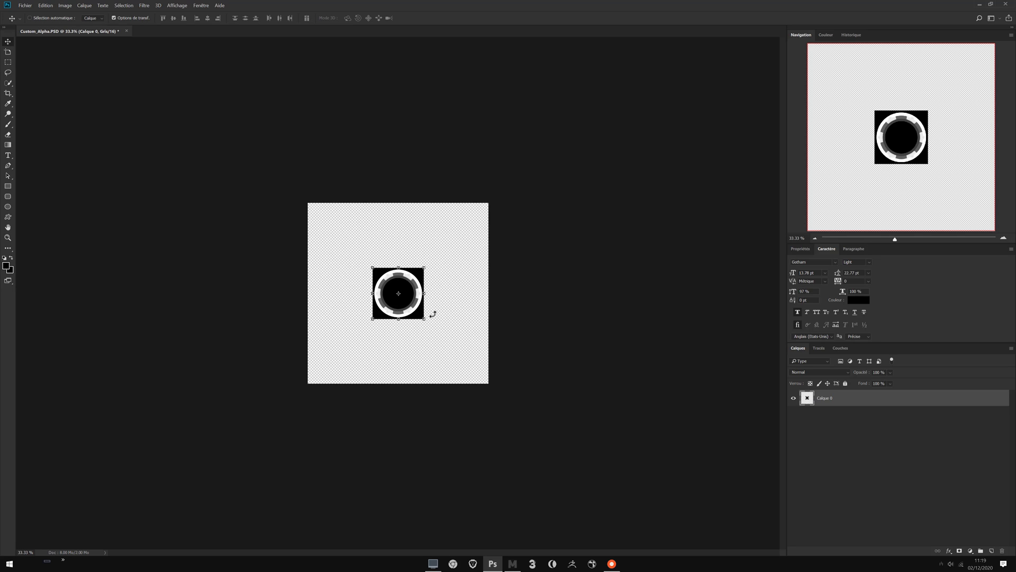
pyautogui.hotkey('ctrl', 'z')
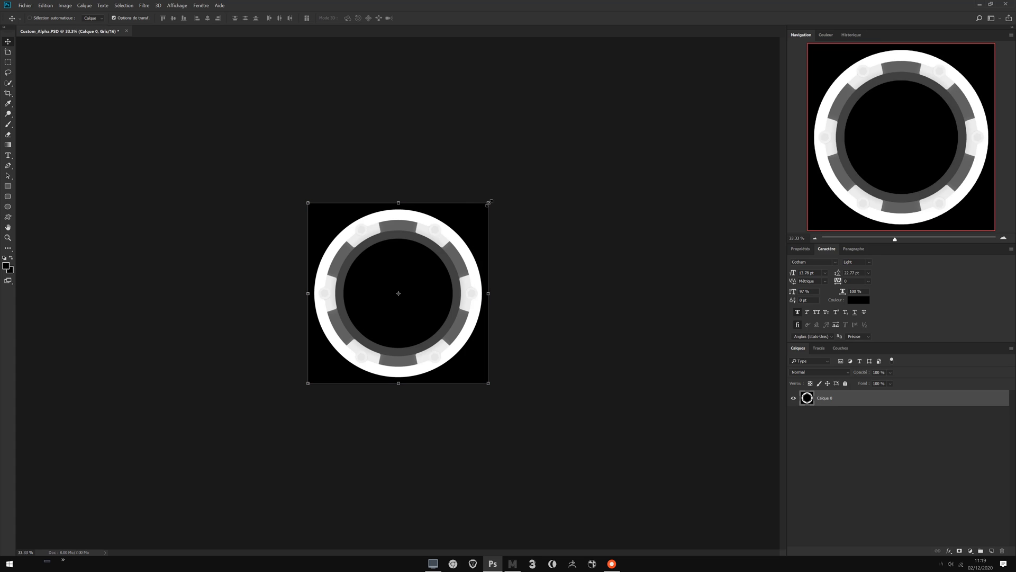
pyautogui.keyDown('alt'); pyautogui.moveTo(488, 203); pyautogui.dragTo(432, 229); pyautogui.keyUp('alt')
pyautogui.press('Return')
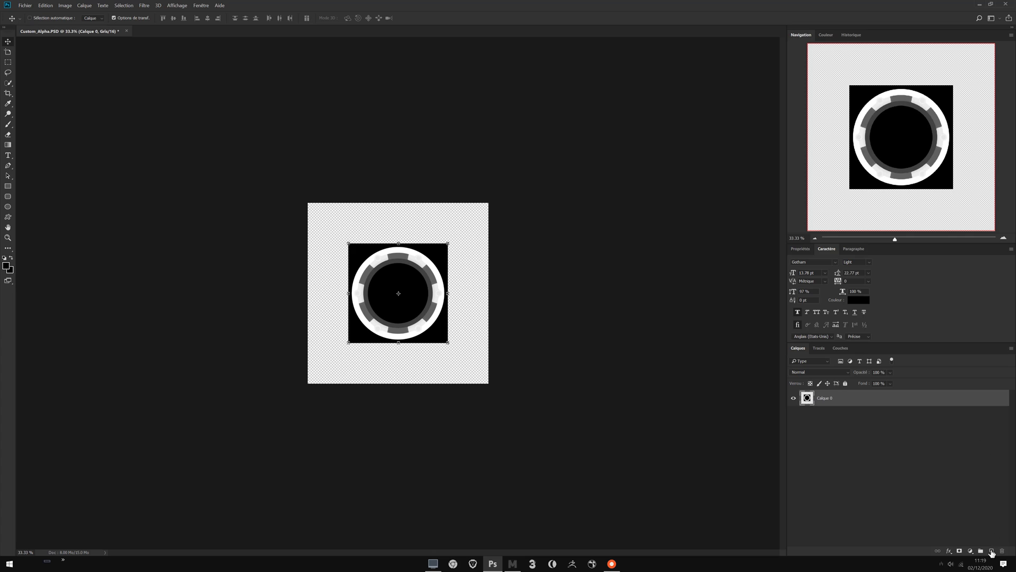
# - Add a black-filled layer beneath the ring and merge both layers into one
pyautogui.click(991, 551)
pyautogui.moveTo(837, 400); pyautogui.dragTo(836, 421)
pyautogui.press('g')
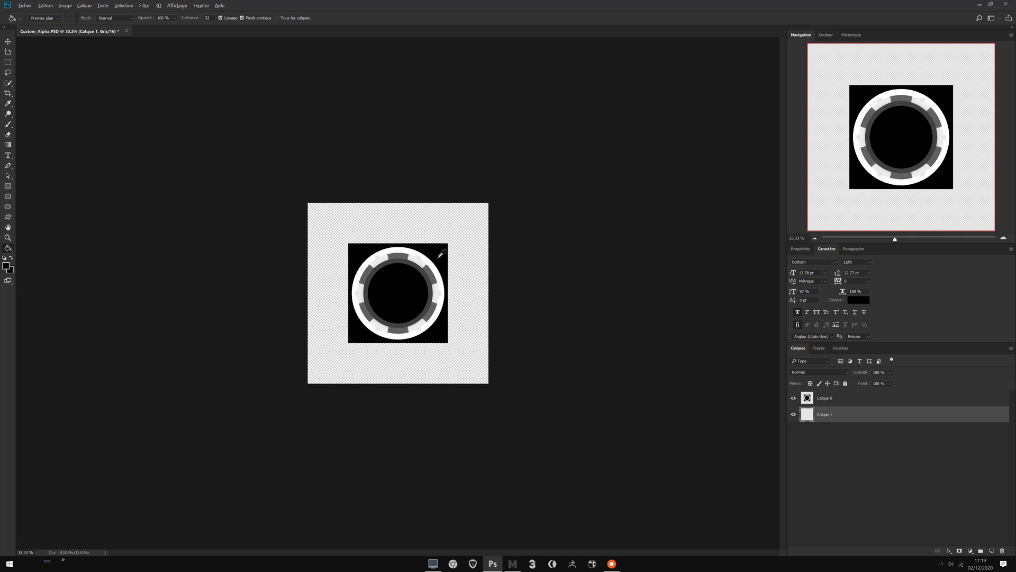
pyautogui.click(477, 289)
pyautogui.hotkey('ctrl', 'alt', 'a')
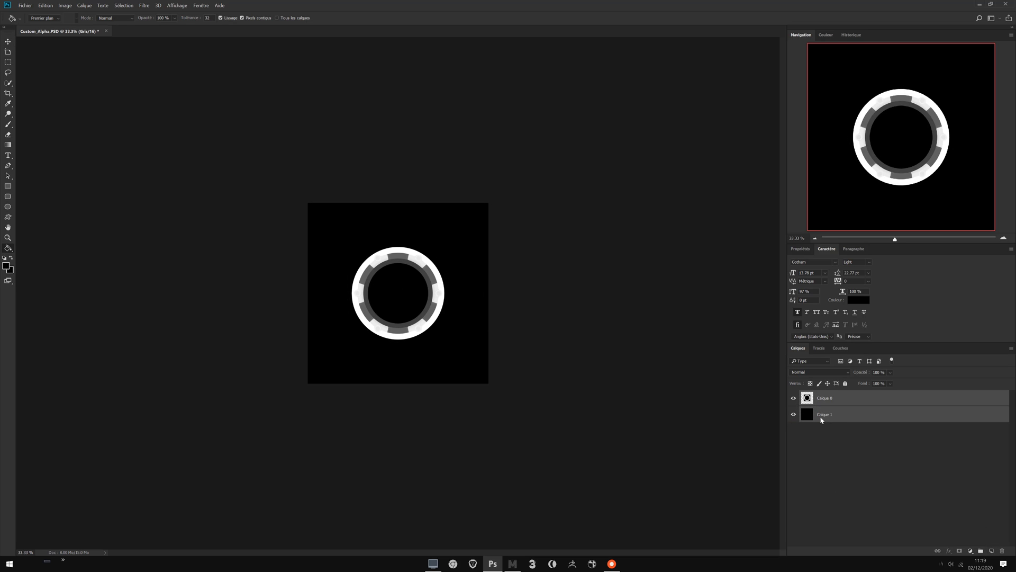
pyautogui.hotkey('ctrl', 'e')
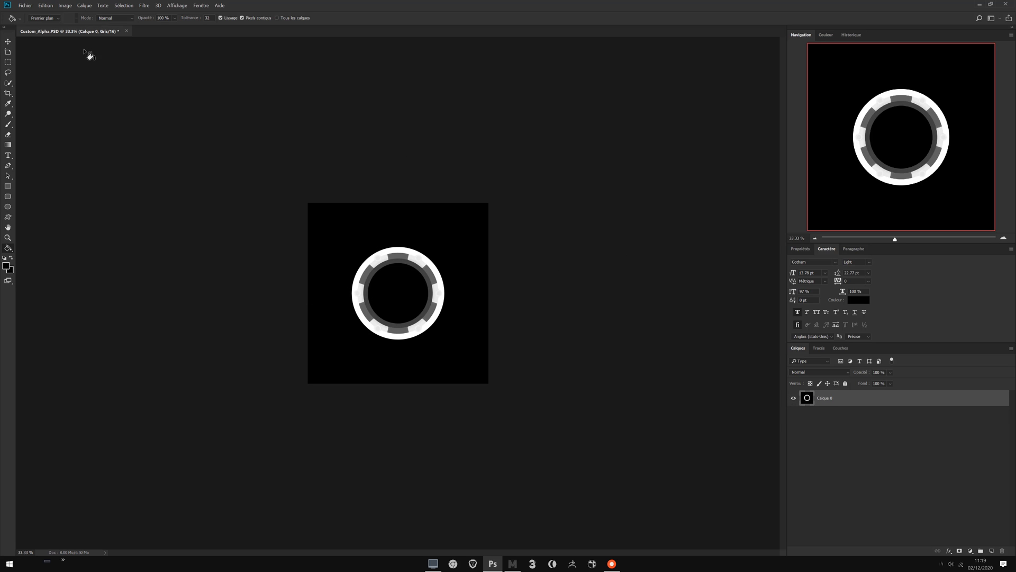
# - Save the image as Custom_Alpha.tif in TIFF format, accepting the TIFF options
pyautogui.click(25, 7)
pyautogui.click(53, 90)
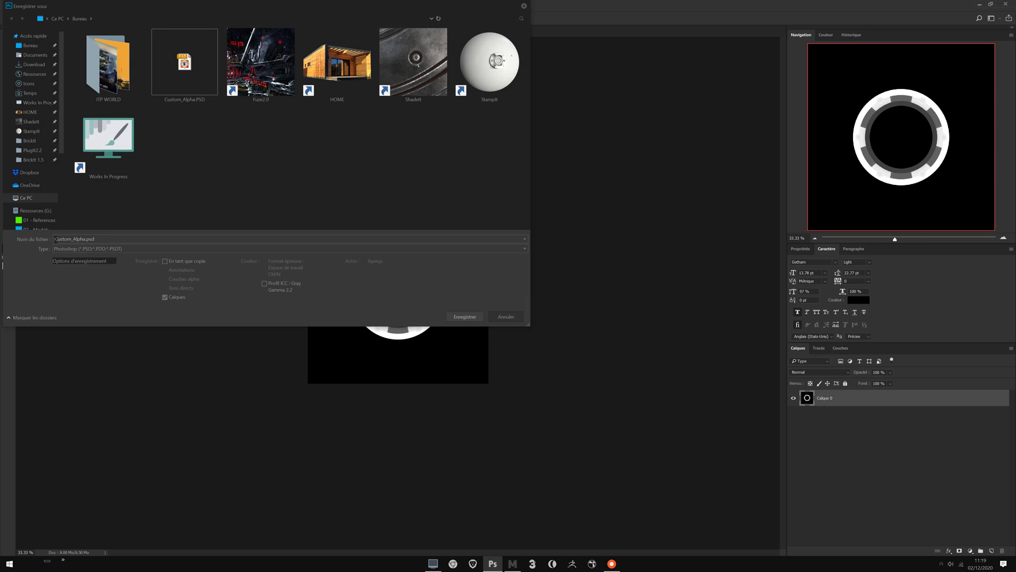
pyautogui.click(86, 239)
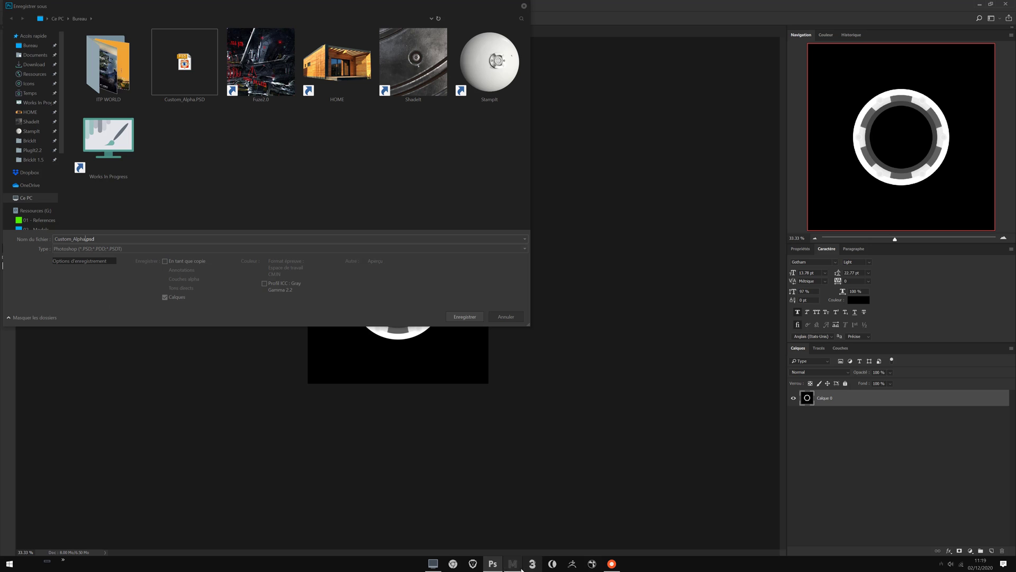
pyautogui.click(114, 249)
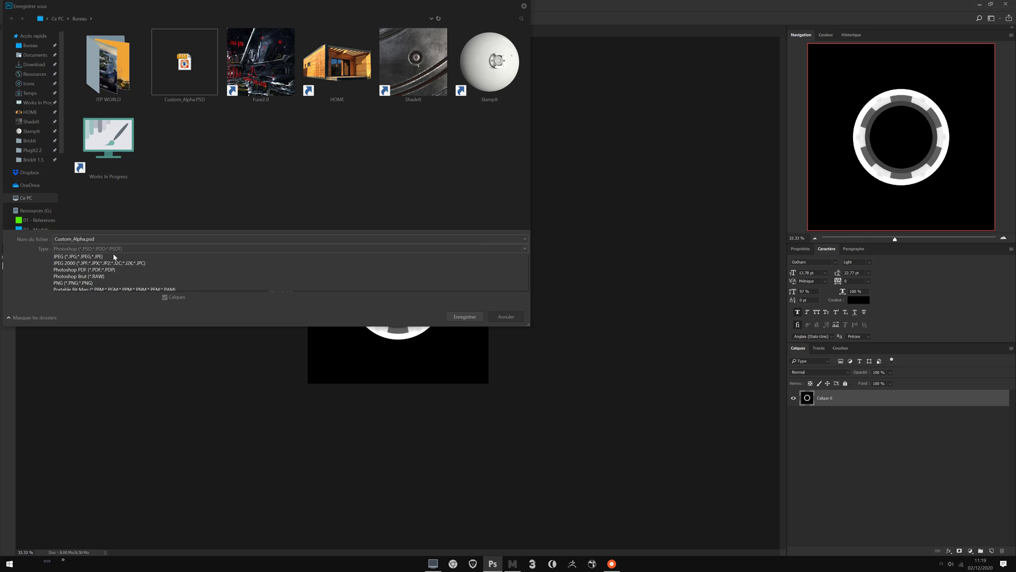
pyautogui.click(83, 330)
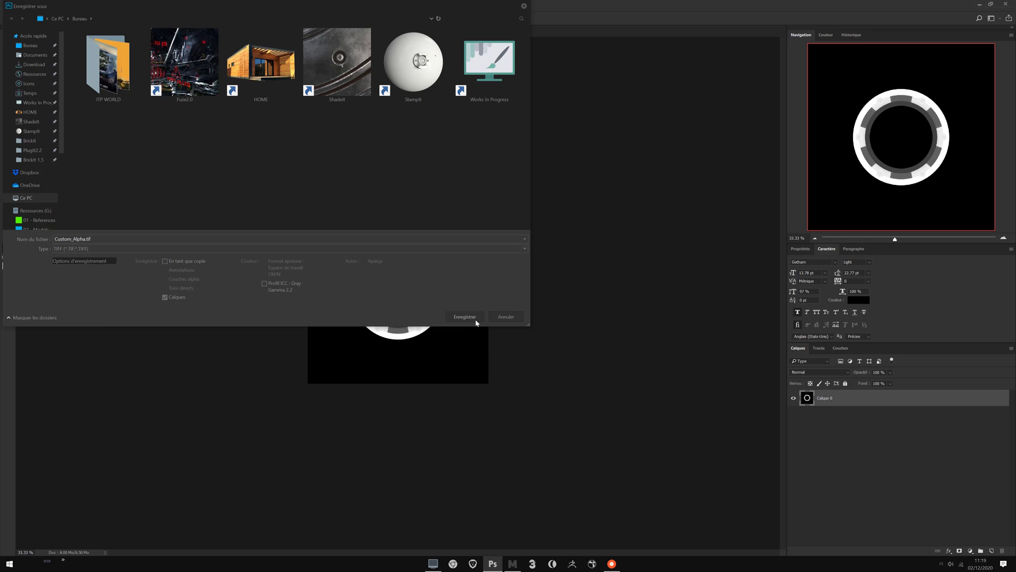
pyautogui.click(473, 318)
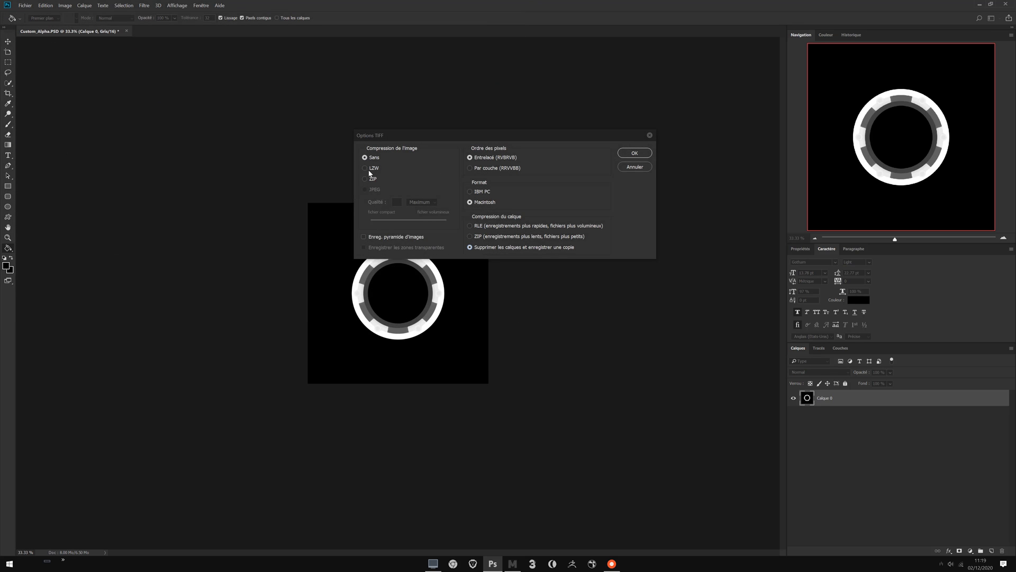
pyautogui.click(635, 153)
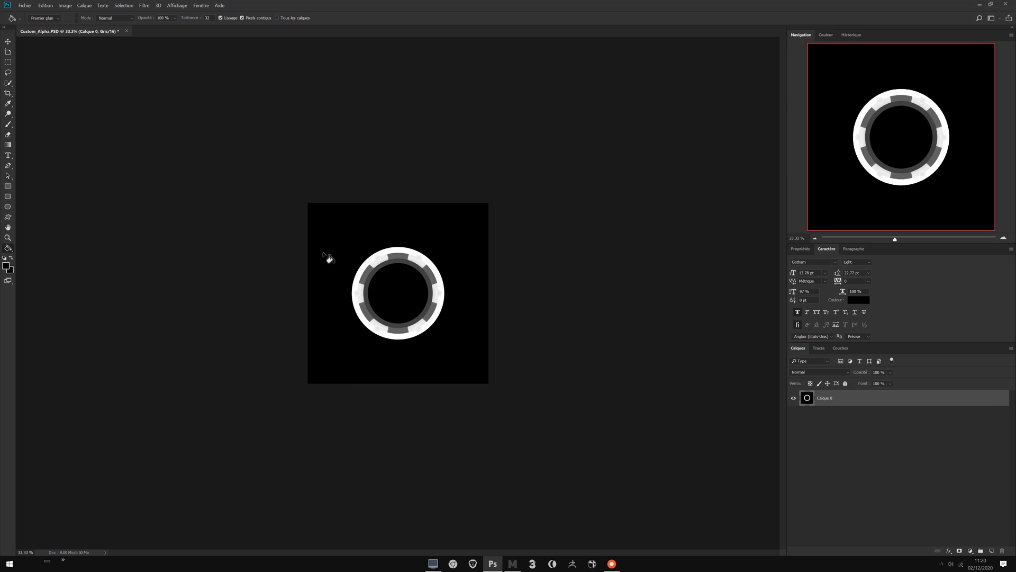
# - Crop the canvas evenly around the ring and convert the image to 8 bits per channel
pyautogui.press('c')
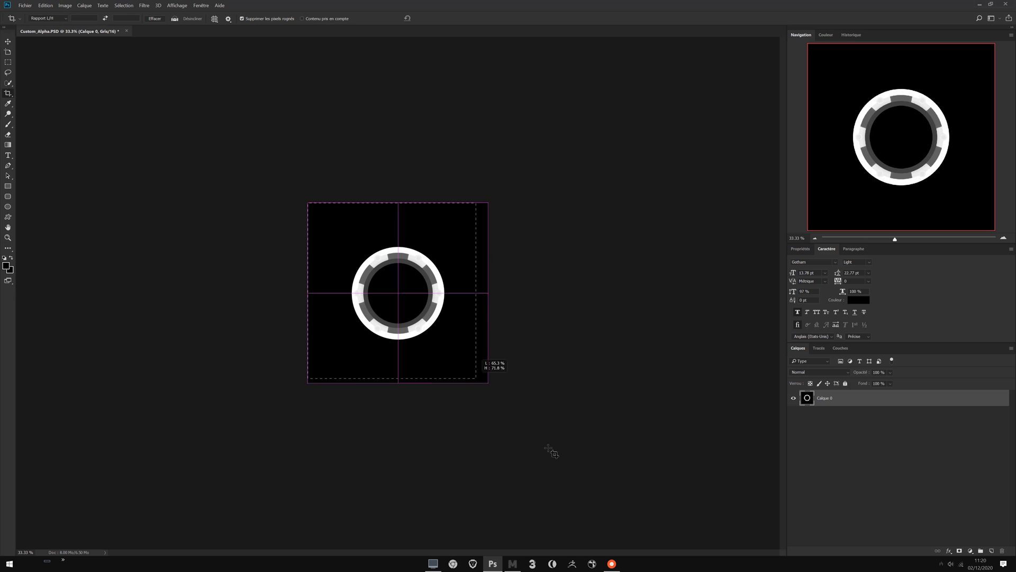
pyautogui.keyDown('alt'); pyautogui.moveTo(486, 381); pyautogui.dragTo(453, 346); pyautogui.keyUp('alt')
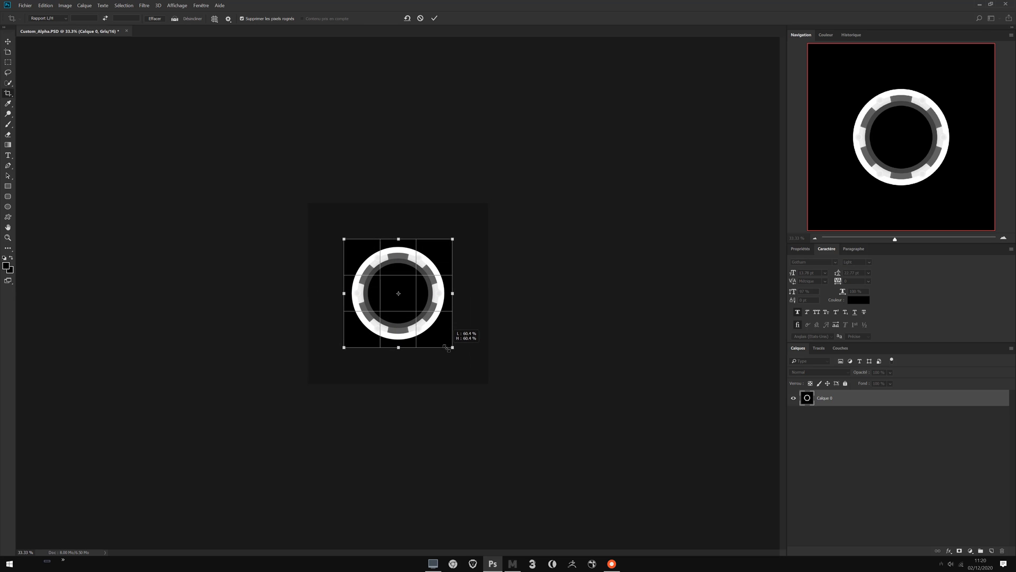
pyautogui.press('Return')
pyautogui.click(65, 5)
pyautogui.moveTo(72, 16)
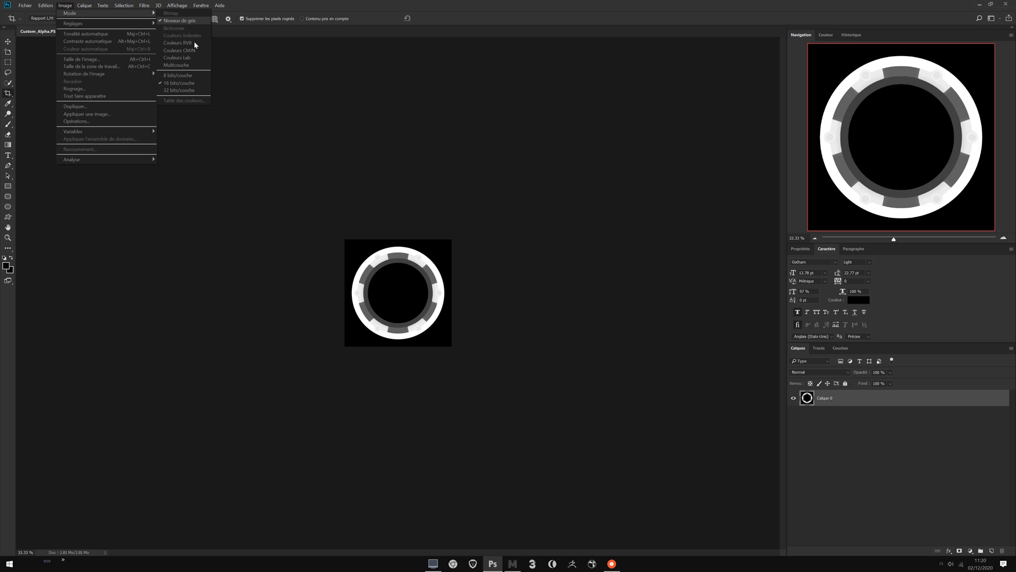
pyautogui.click(185, 77)
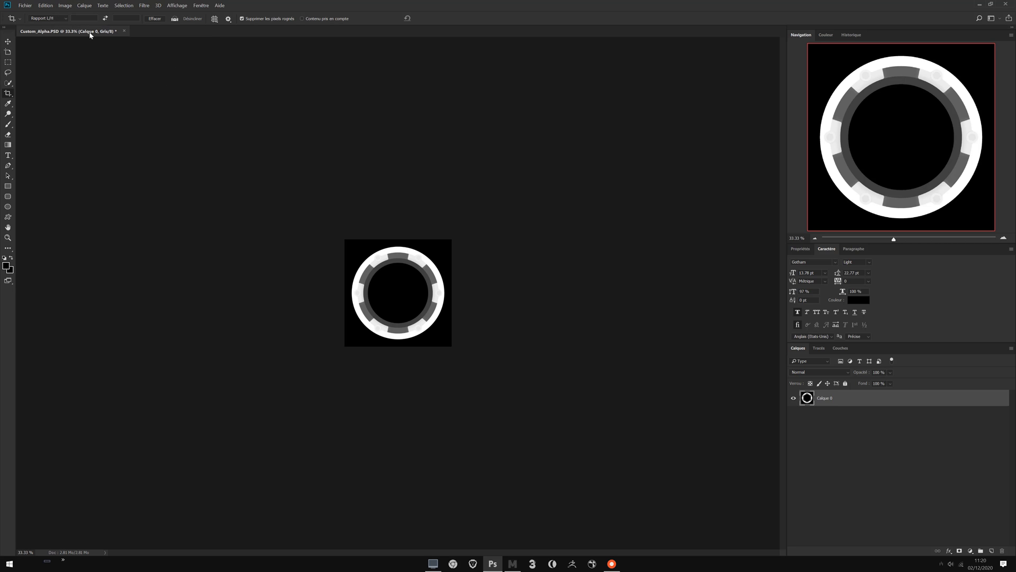
pyautogui.click(1003, 239)
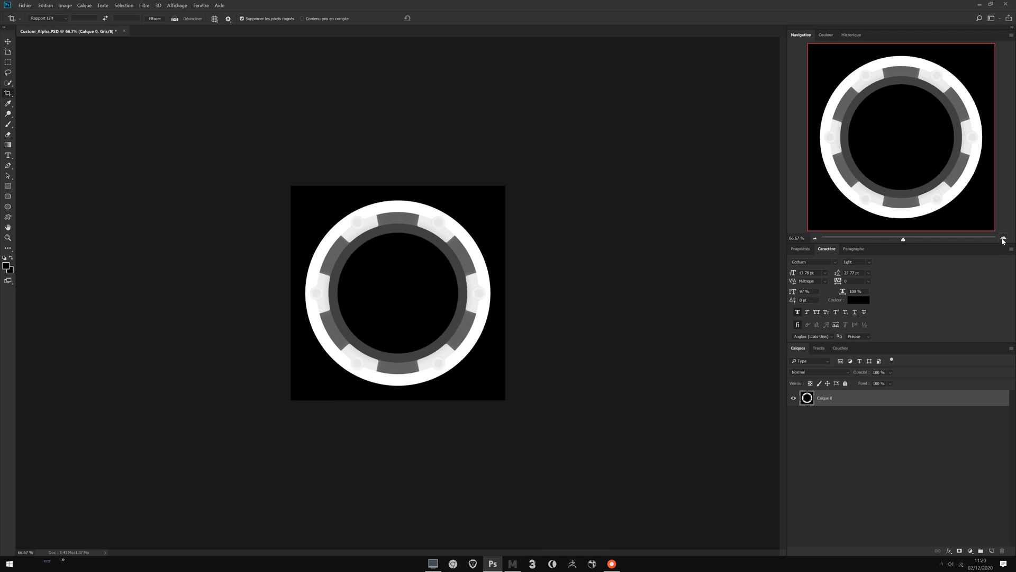
# - Select the black areas with Color Range at tolerance 60, delete them and deselect
pyautogui.click(123, 5)
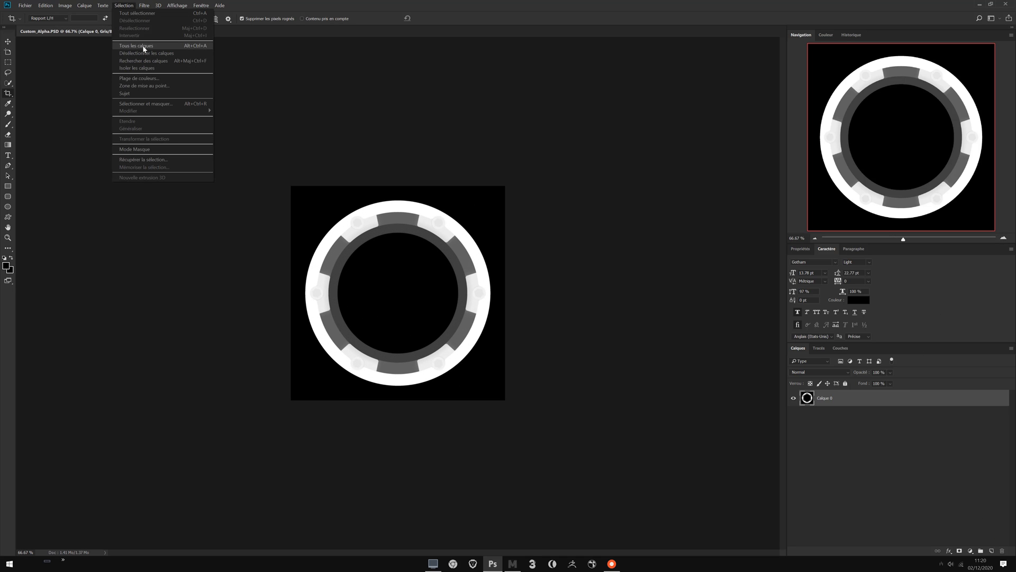
pyautogui.click(146, 103)
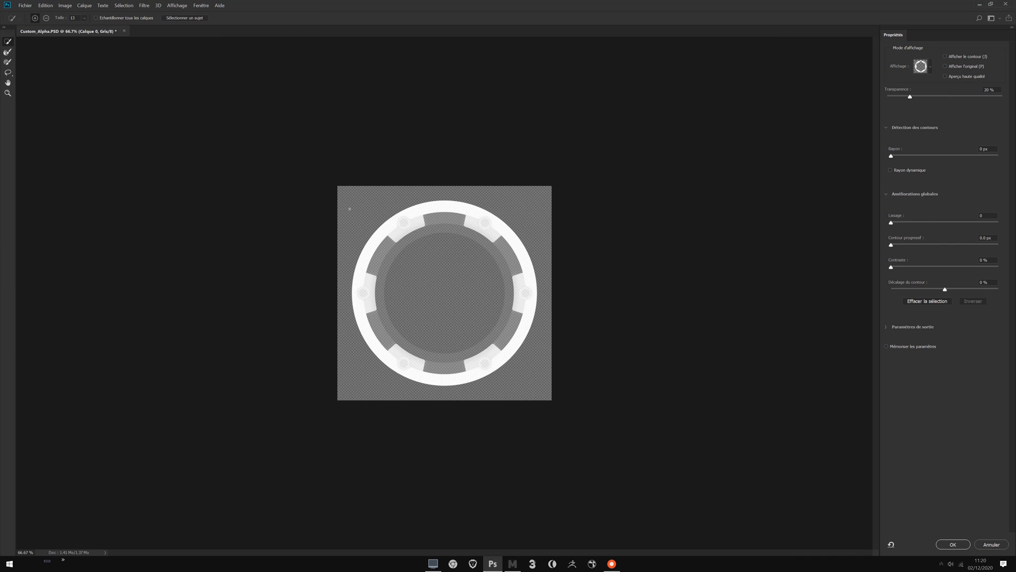
pyautogui.press('Escape')
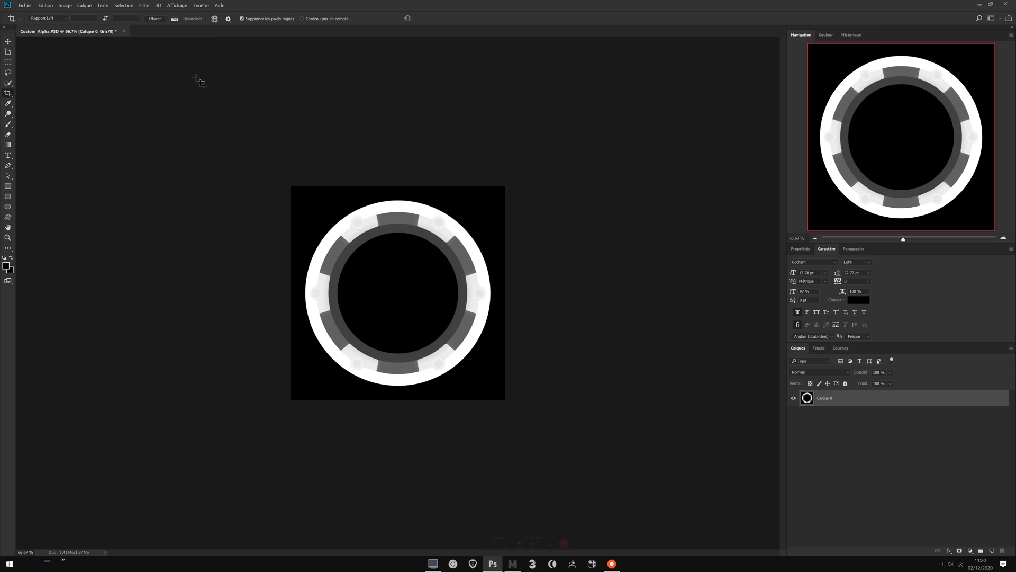
pyautogui.click(144, 5)
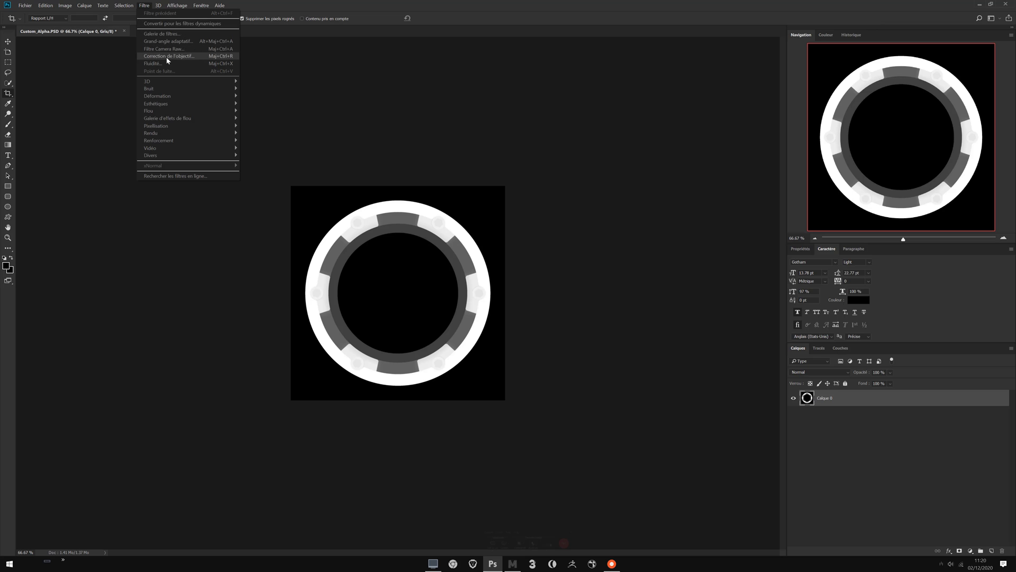
pyautogui.moveTo(124, 5)
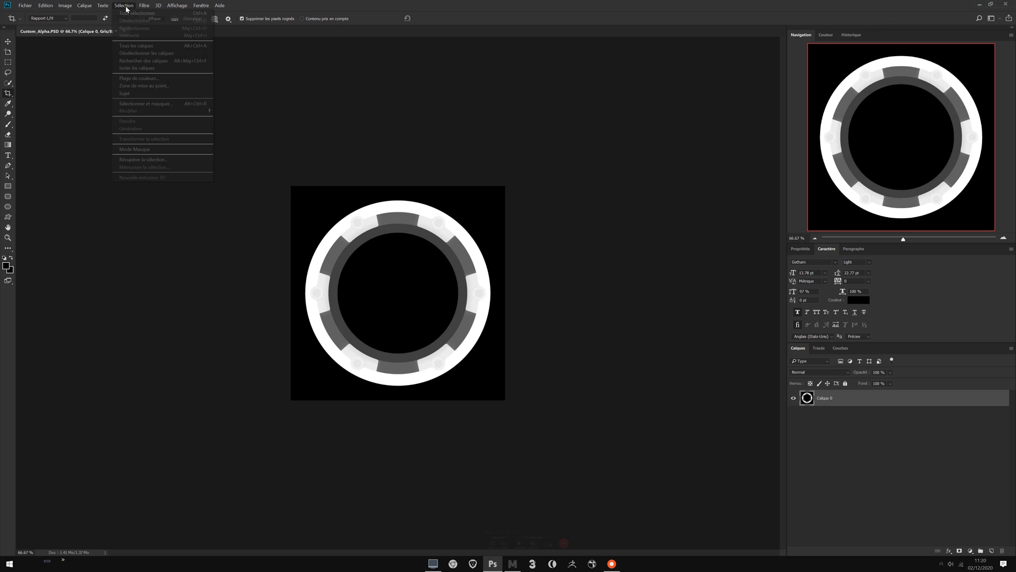
pyautogui.click(147, 78)
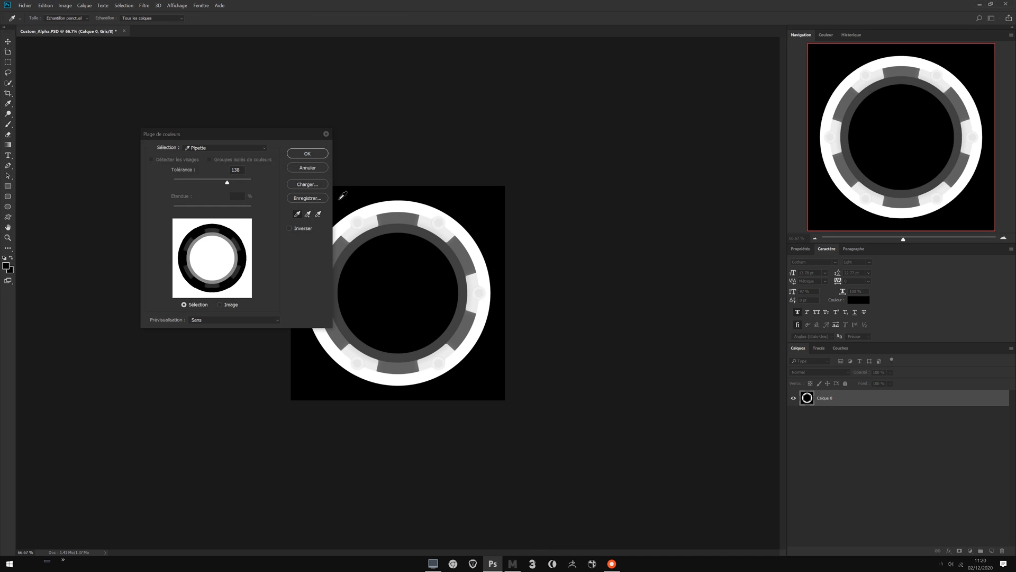
pyautogui.moveTo(217, 179); pyautogui.dragTo(198, 184)
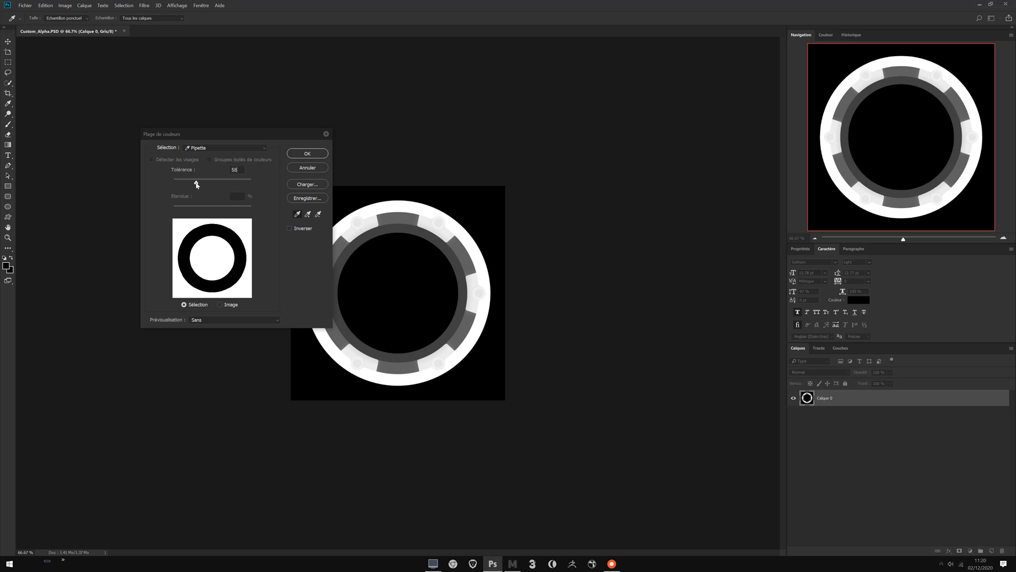
pyautogui.click(296, 154)
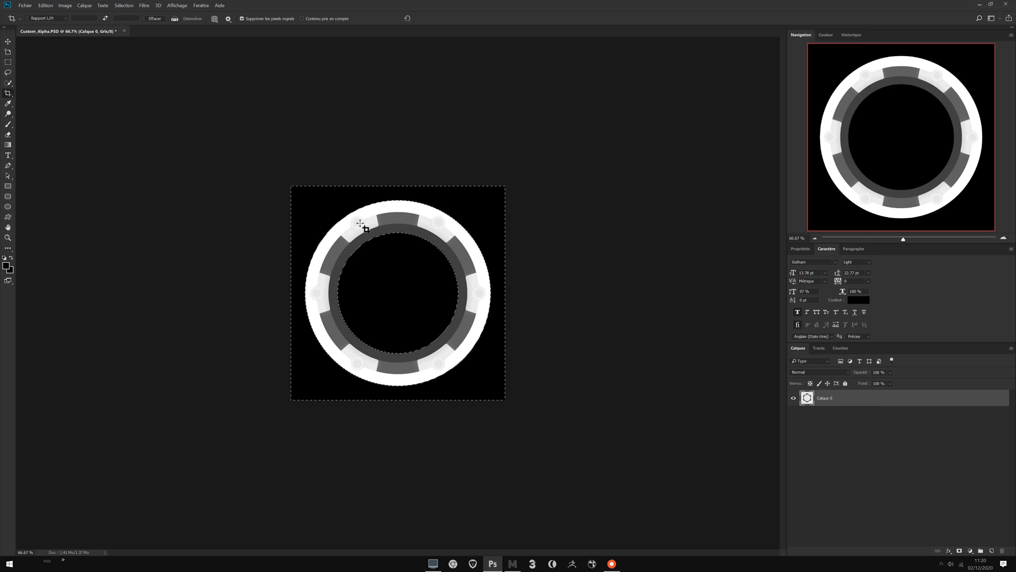
pyautogui.press('Delete')
pyautogui.press('c')
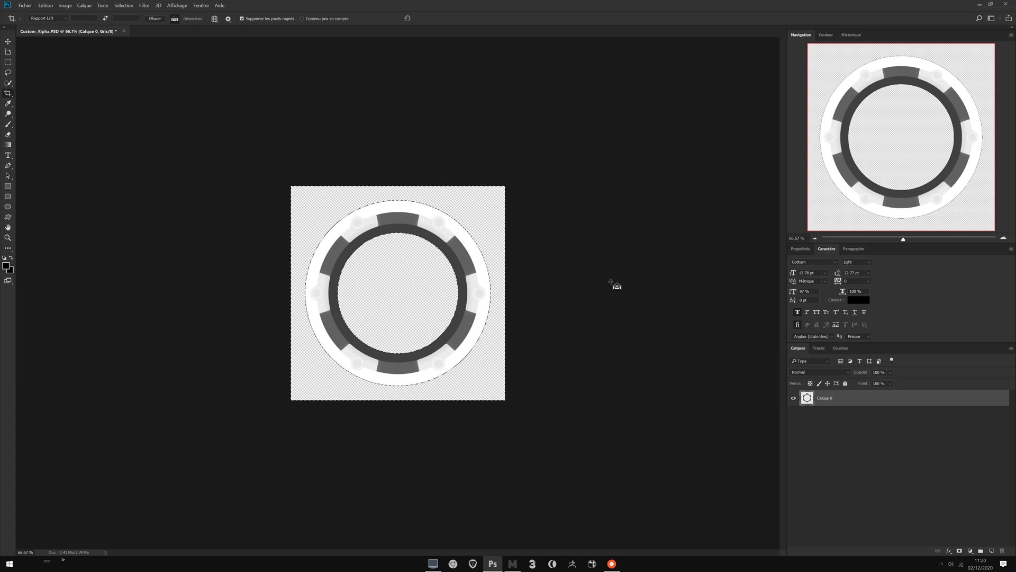
pyautogui.hotkey('ctrl', 'd')
# - Resize the image to 512 pixels wide via Image Size
pyautogui.click(67, 6)
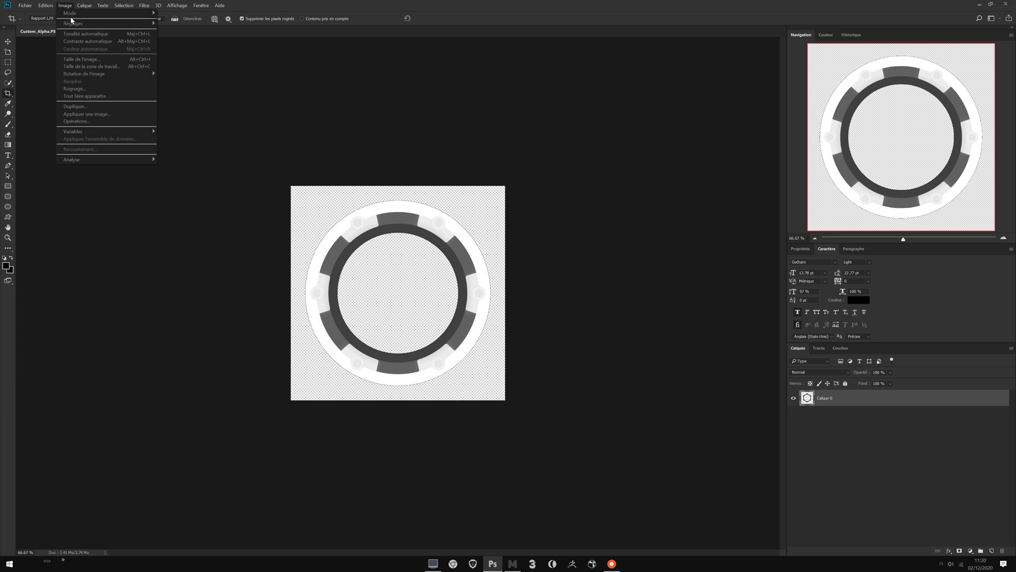
pyautogui.click(82, 59)
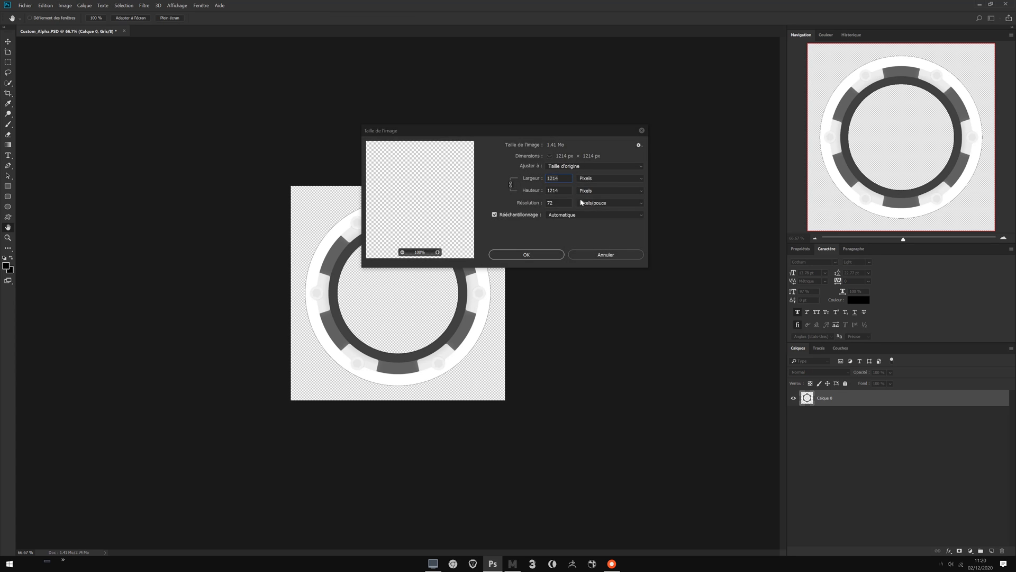
pyautogui.write('512')
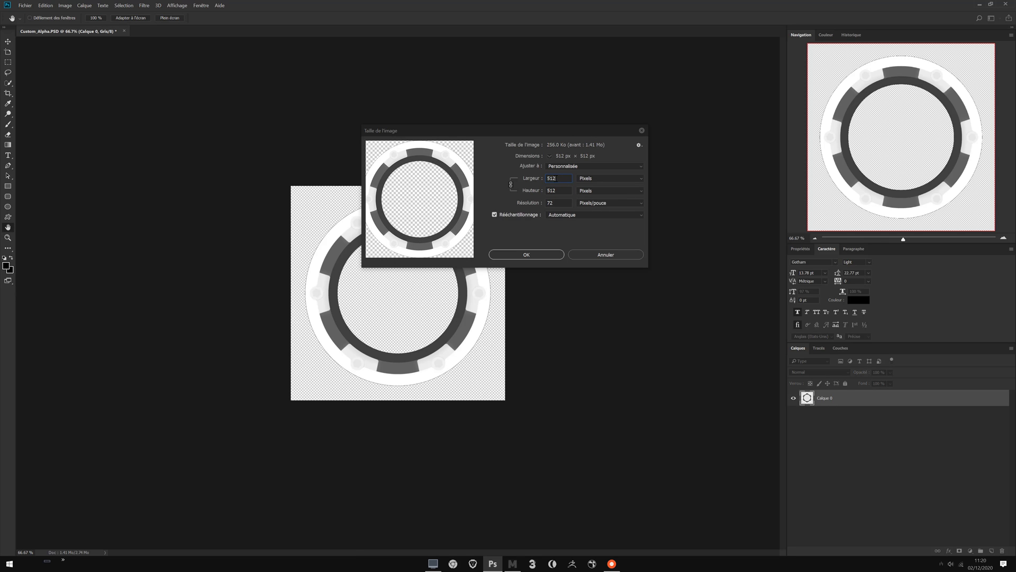
pyautogui.click(526, 255)
pyautogui.press('c')
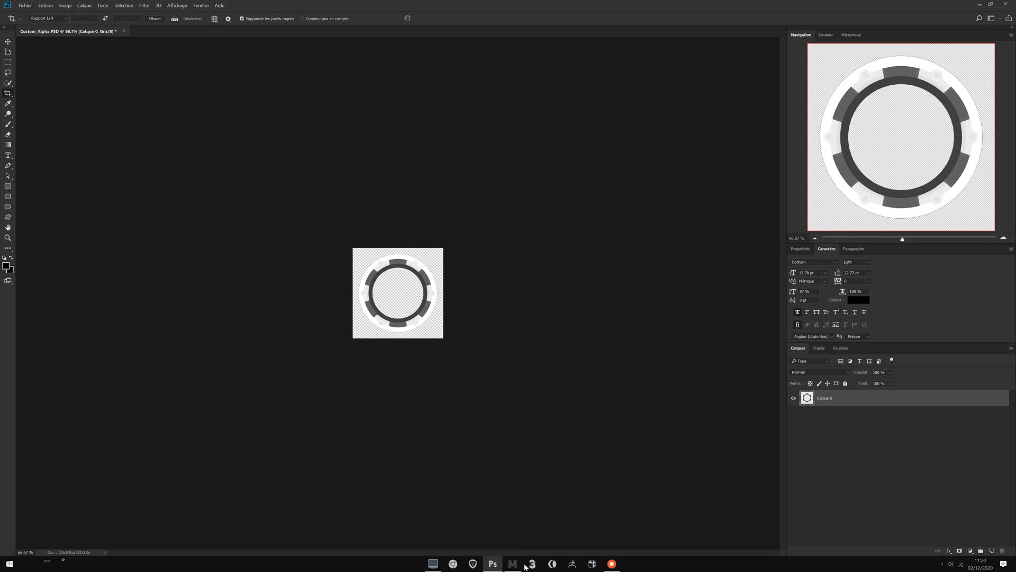
# - Save a copy as Custom_Alpha.png in PNG format, accepting the PNG options
pyautogui.click(8, 41)
pyautogui.hotkey('ctrl', 'shift', 's')
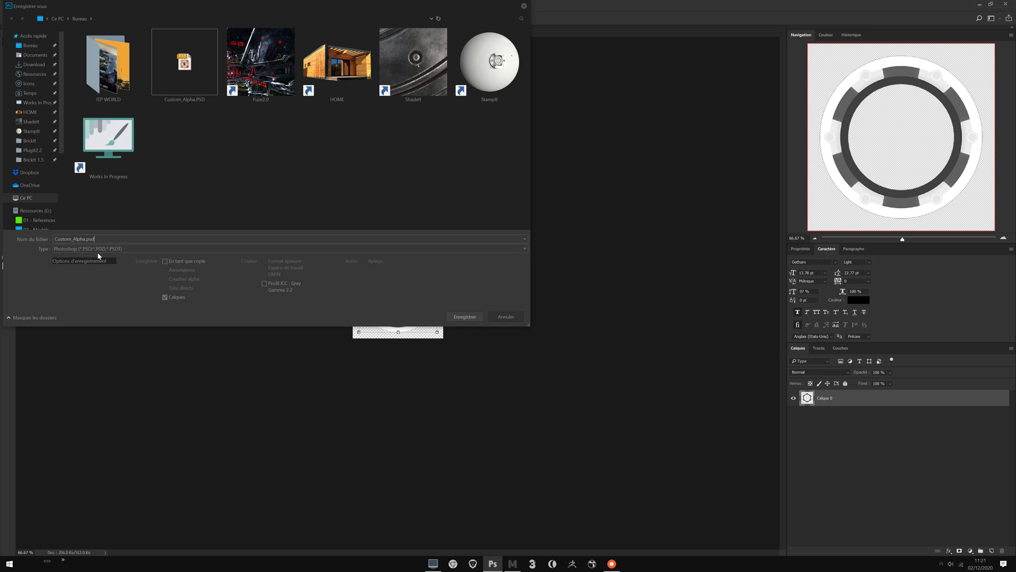
pyautogui.click(98, 249)
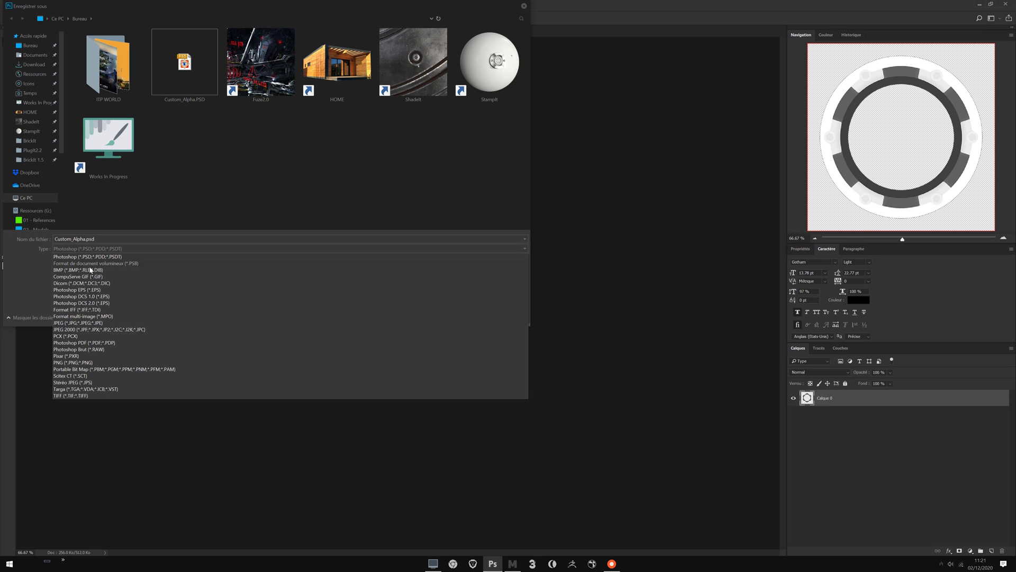
pyautogui.click(71, 362)
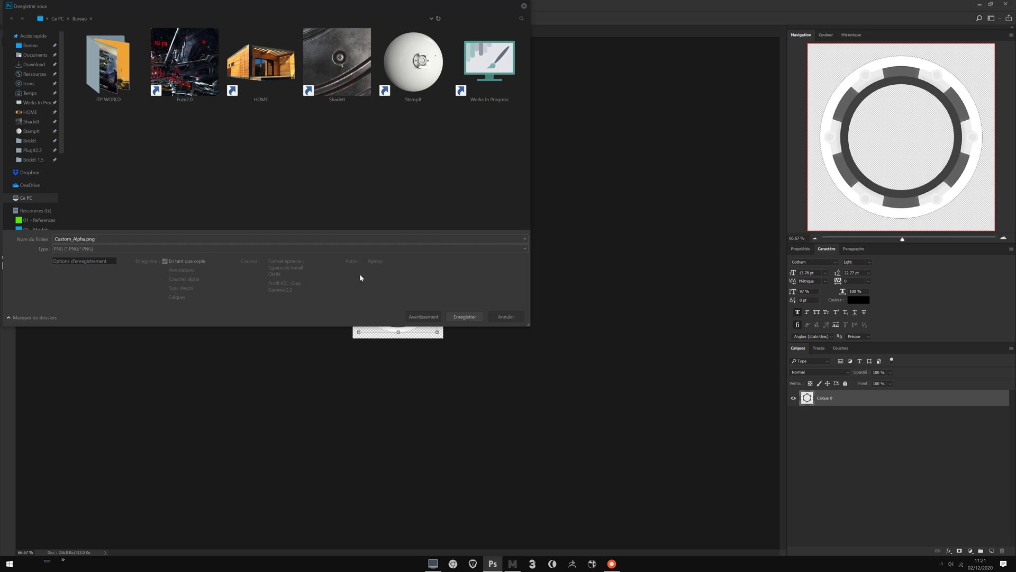
pyautogui.click(451, 318)
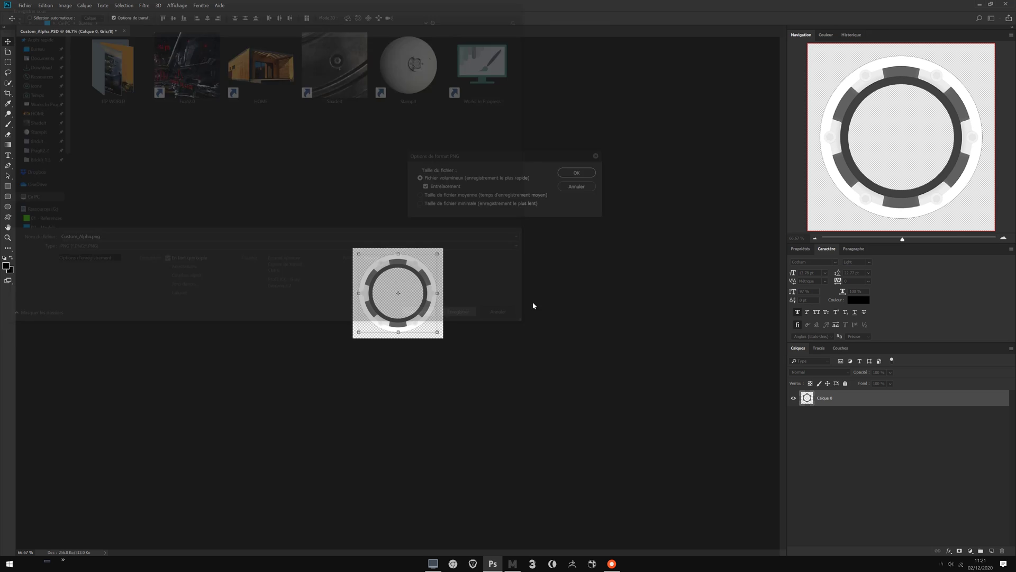
pyautogui.click(591, 174)
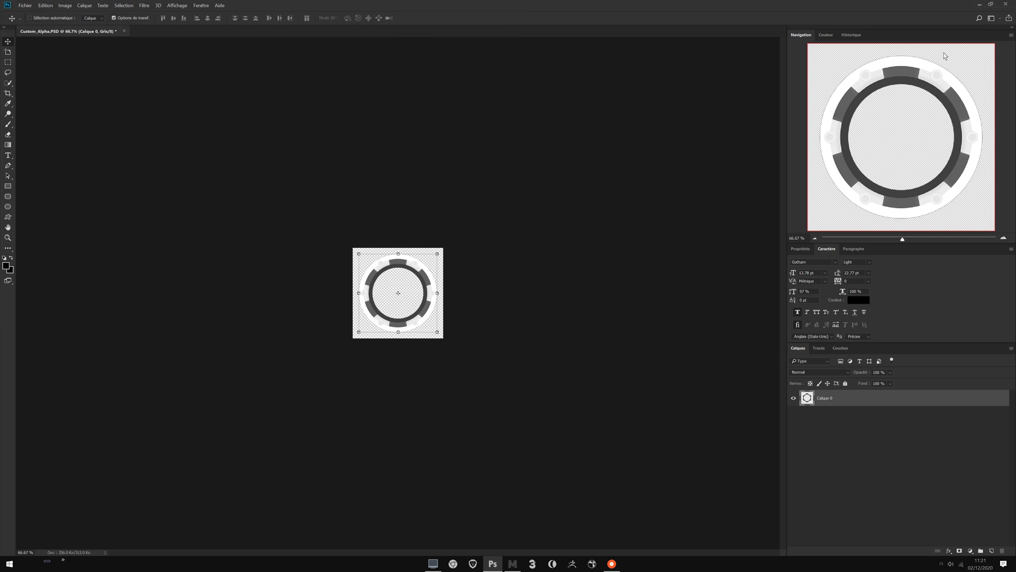
# - Back in Maya, load Custom_Alpha.tif as the stamp file and Custom_Alpha.png as its icon
pyautogui.click(979, 4)
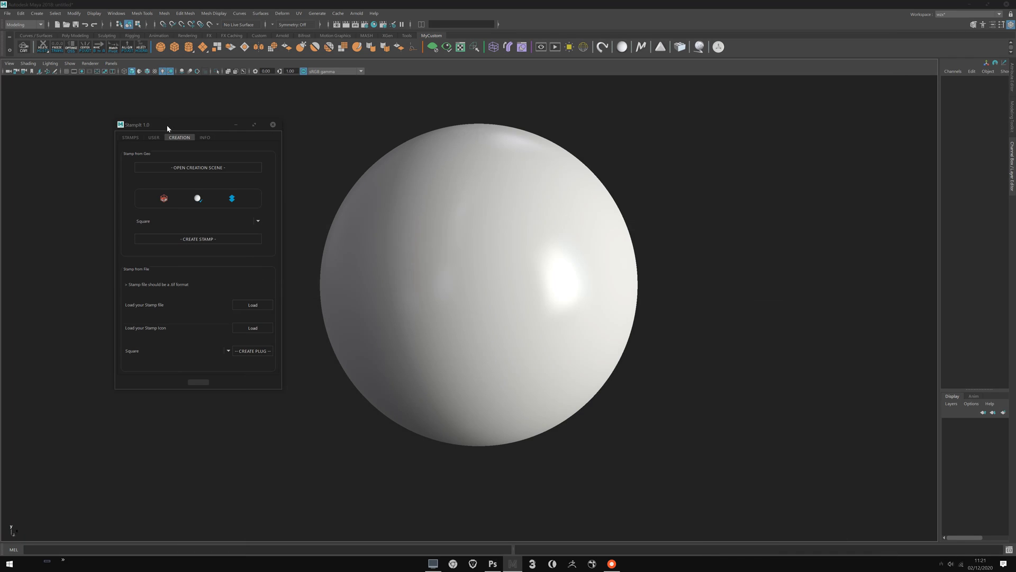
pyautogui.moveTo(167, 128); pyautogui.dragTo(165, 116)
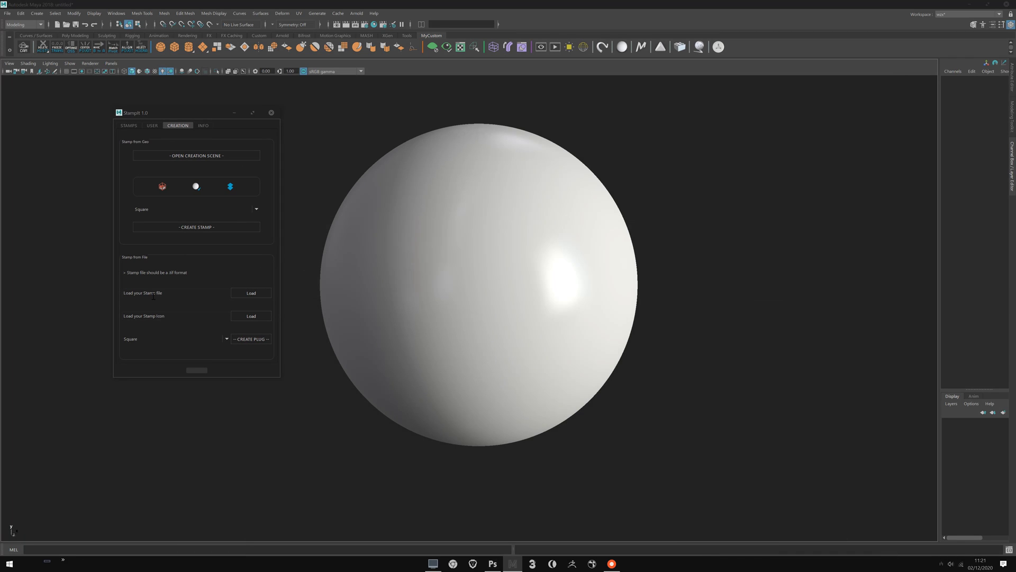
pyautogui.click(241, 294)
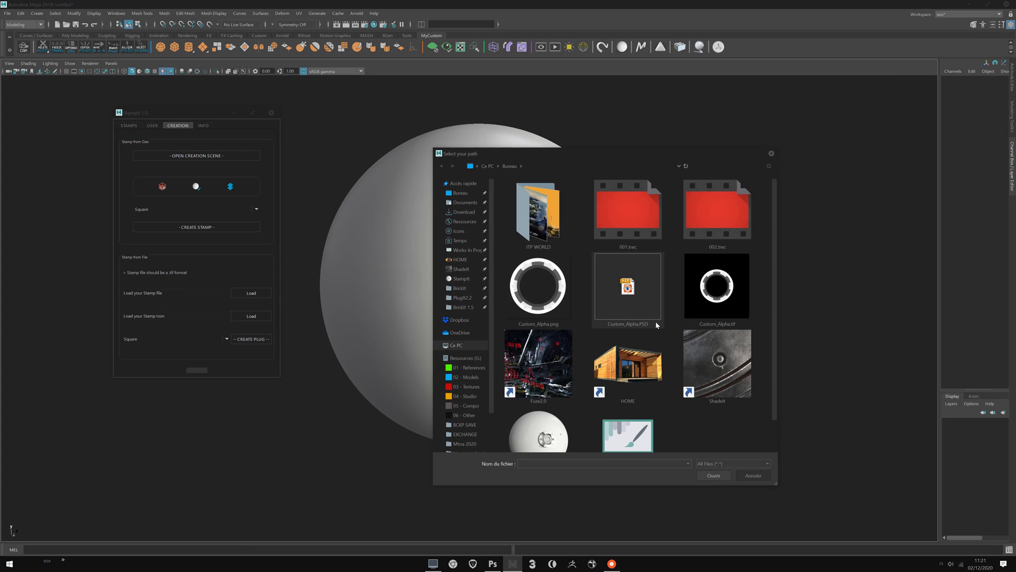
pyautogui.scroll(-1, 764, 230)
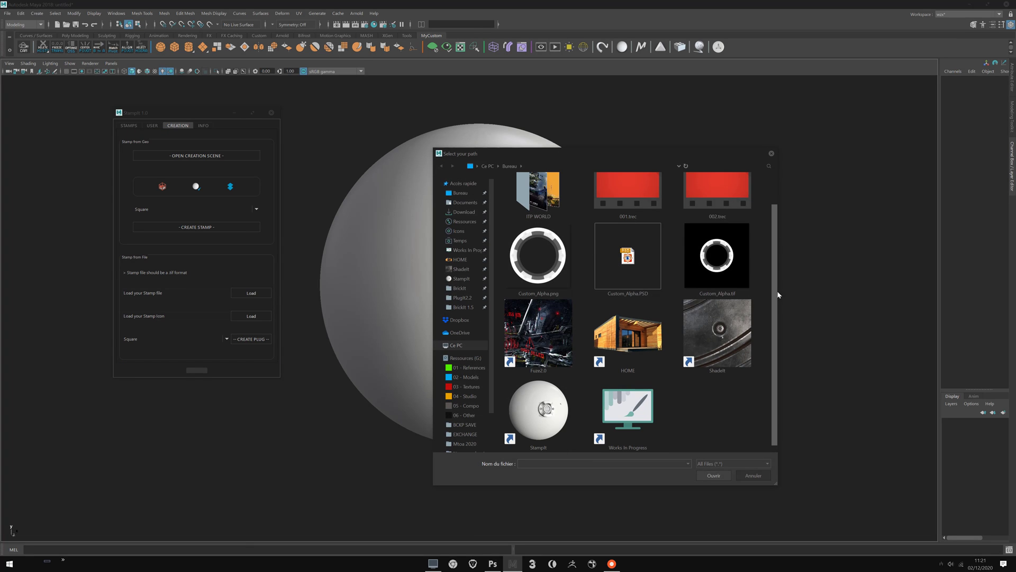
pyautogui.doubleClick(729, 270)
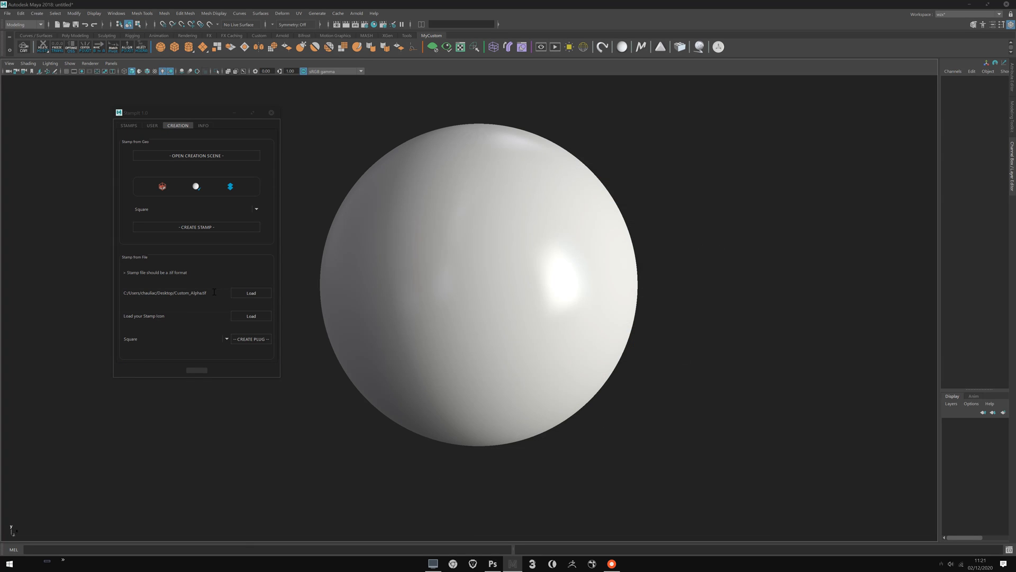
pyautogui.click(214, 292)
pyautogui.click(256, 316)
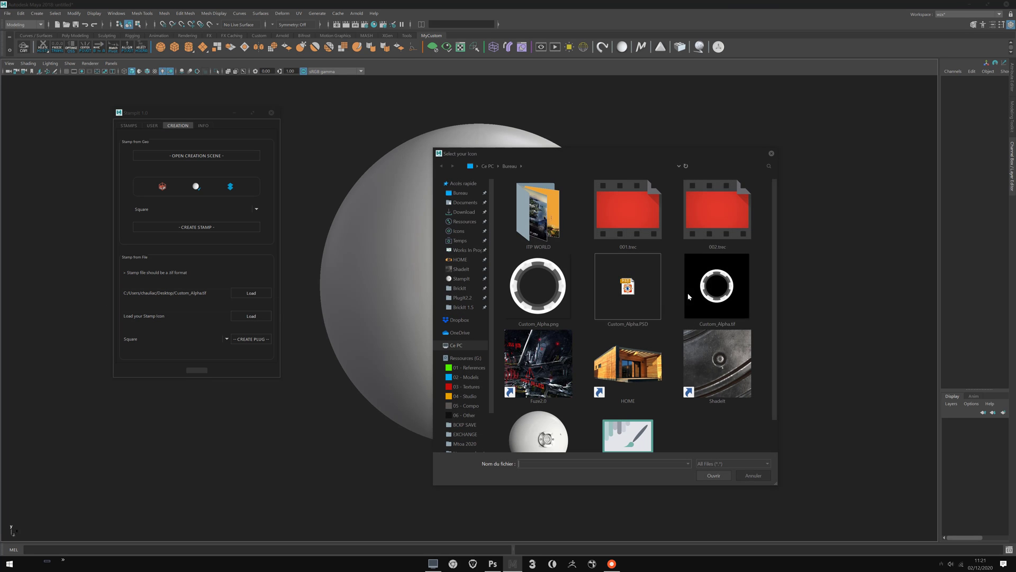
pyautogui.doubleClick(562, 311)
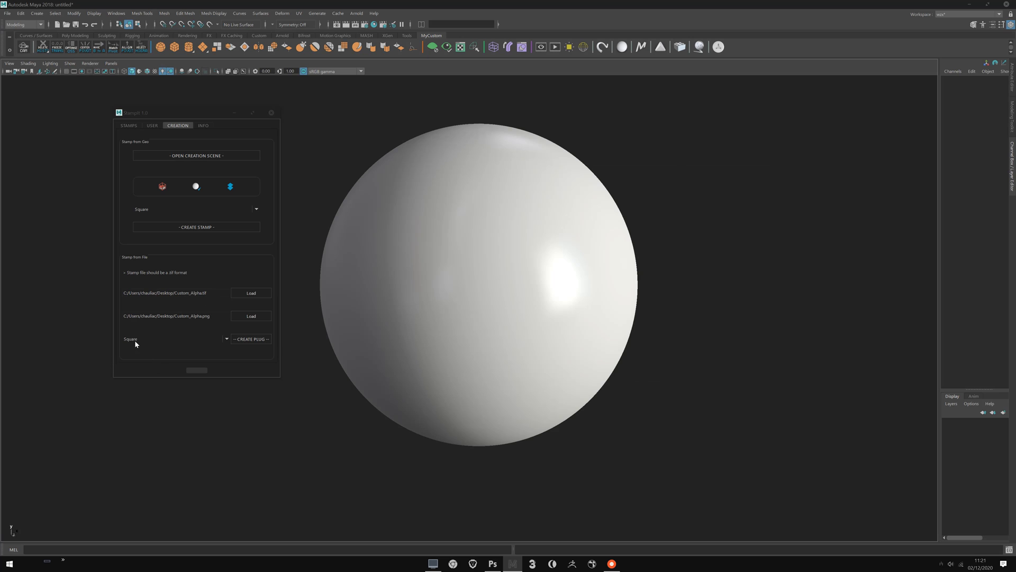
# - Set the stamp category to Circle and create the new stamp
pyautogui.click(136, 341)
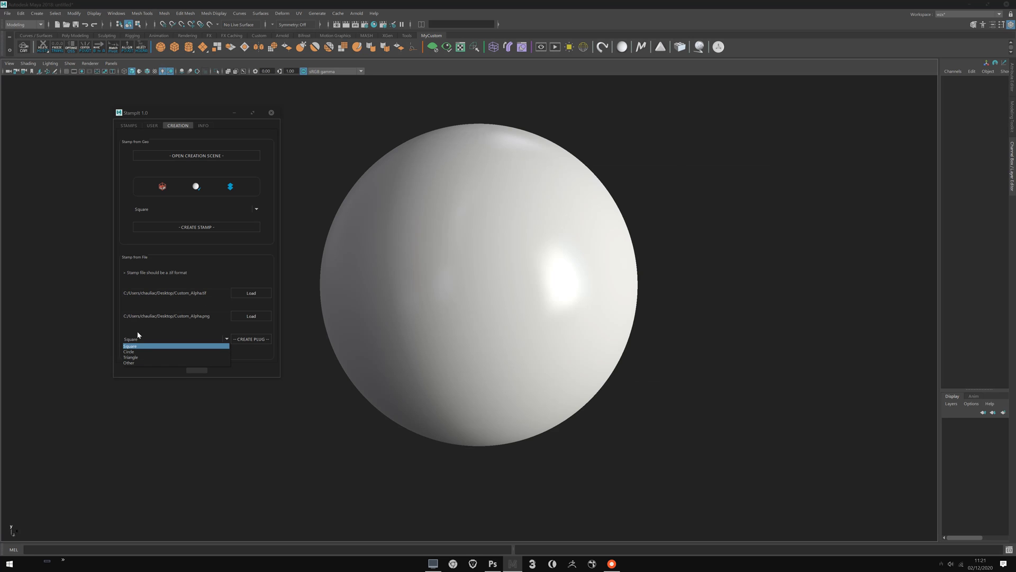
pyautogui.click(135, 340)
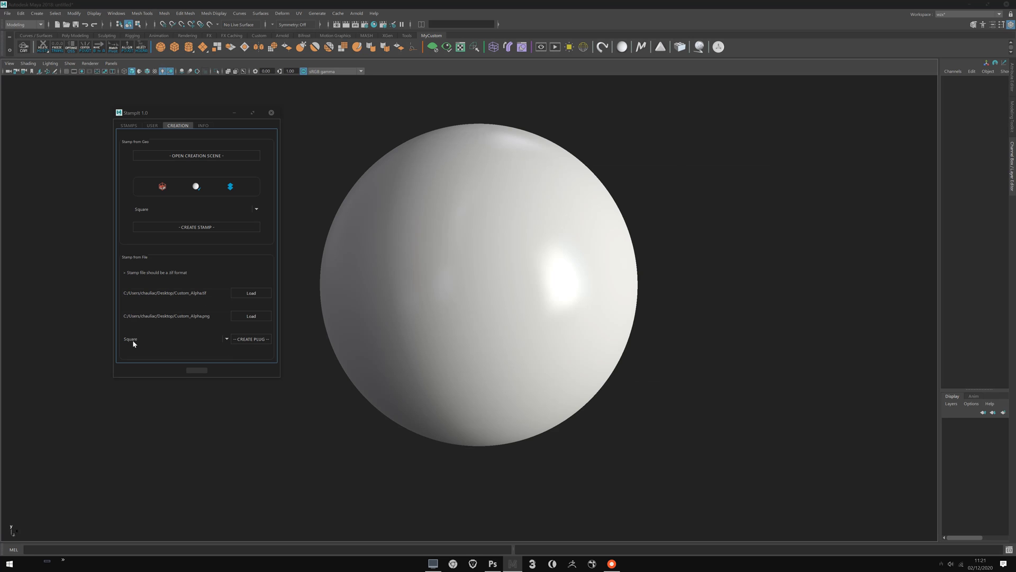
pyautogui.click(134, 343)
pyautogui.click(134, 348)
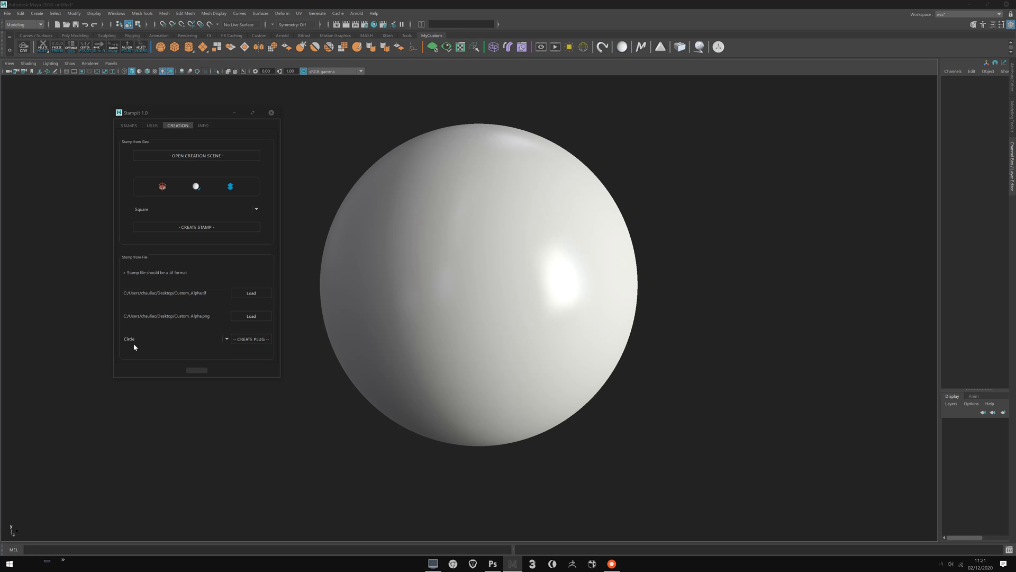
pyautogui.click(245, 341)
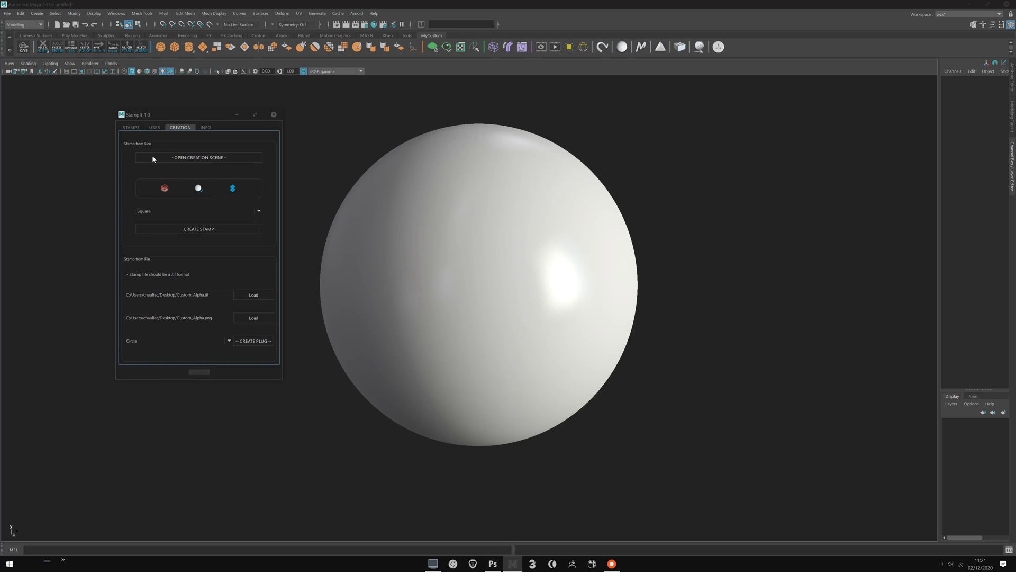
# - Compare the User and built-in libraries, ending on the User Circle stamps showing Custom_
pyautogui.click(156, 128)
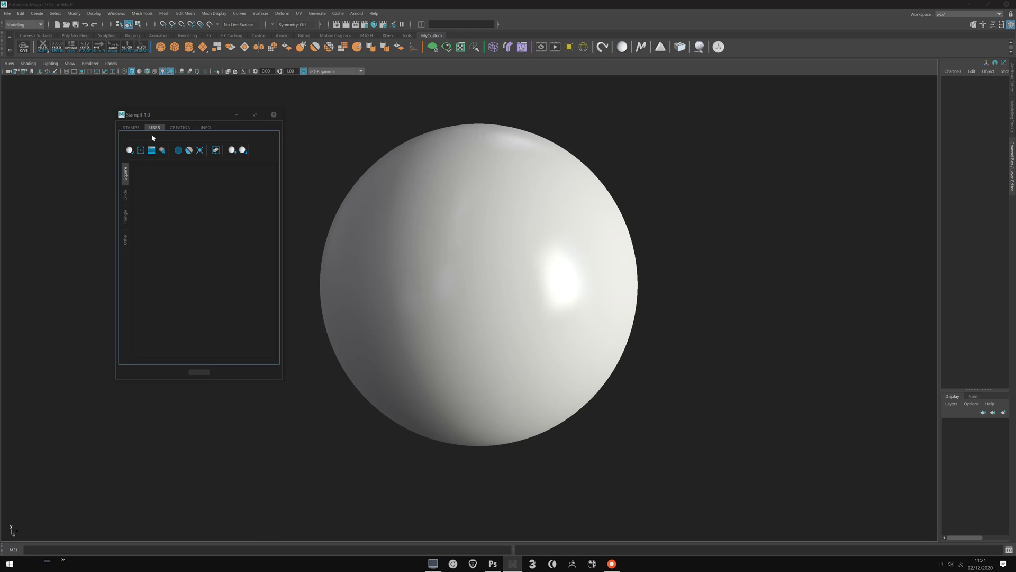
pyautogui.click(125, 195)
pyautogui.click(134, 129)
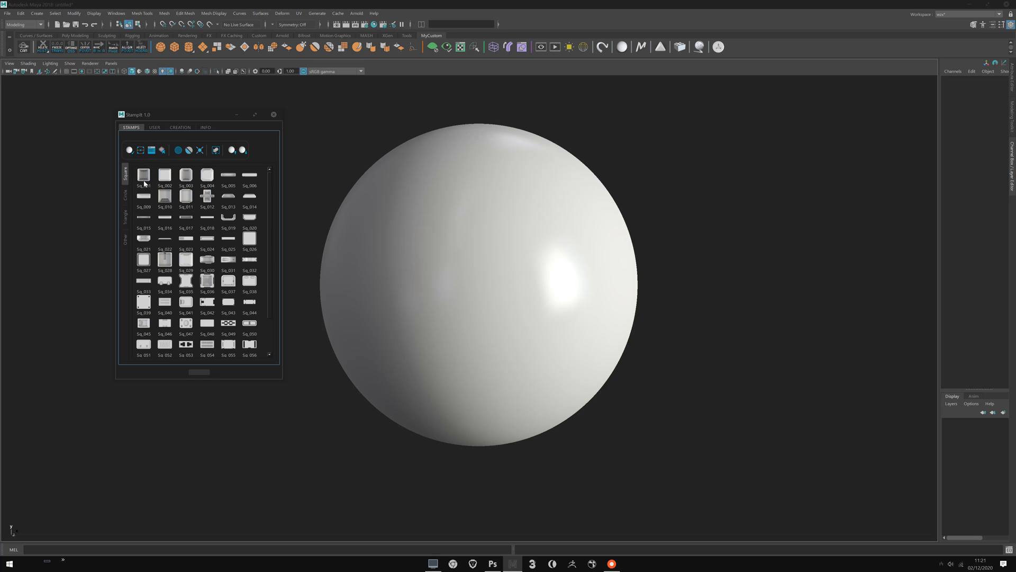
pyautogui.click(156, 129)
pyautogui.click(126, 221)
pyautogui.click(126, 175)
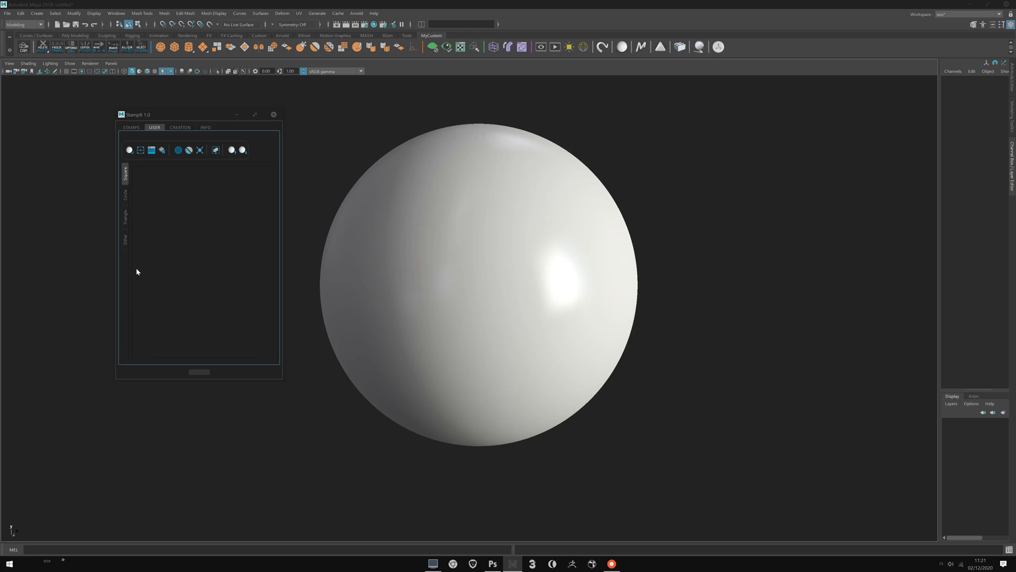
pyautogui.click(126, 196)
# - Reposition the StampIt window, return to the User Circle stamps and select the sphere
pyautogui.moveTo(162, 116); pyautogui.dragTo(159, 123)
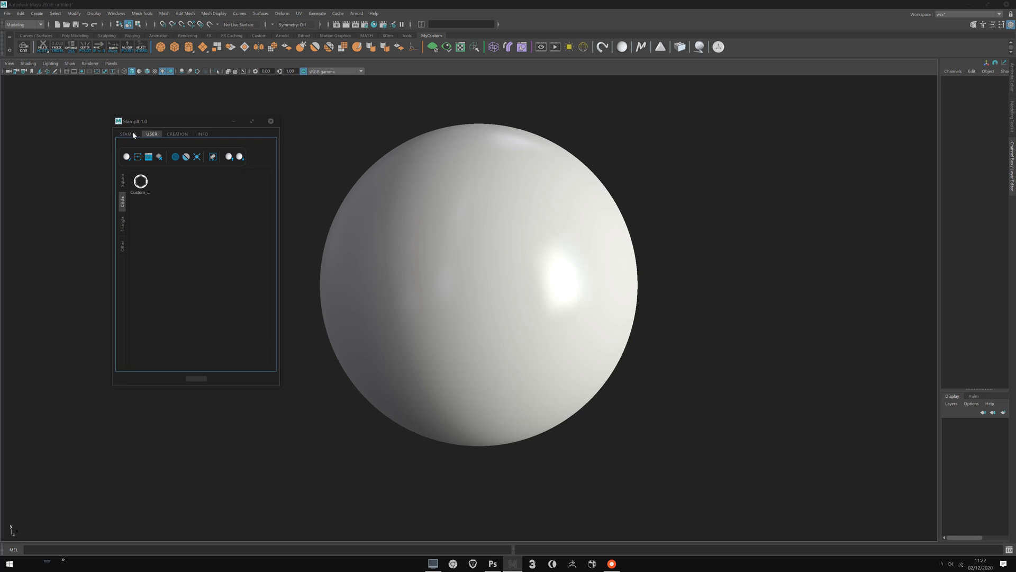
pyautogui.click(128, 134)
pyautogui.click(152, 134)
pyautogui.click(400, 266)
# - Select a block of faces on the sphere's front and apply the Custom ring stamp
pyautogui.keyDown('alt'); pyautogui.moveTo(413, 259); pyautogui.dragTo(396, 223); pyautogui.keyUp('alt')
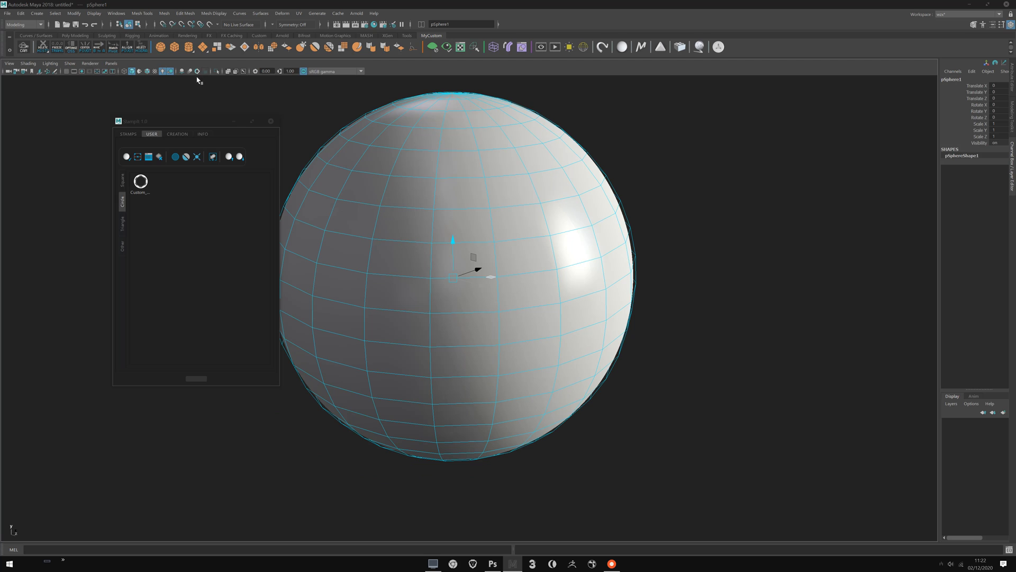
pyautogui.moveTo(418, 309); pyautogui.dragTo(433, 374, button='right')
pyautogui.click(400, 259)
pyautogui.moveTo(405, 324)
pyautogui.keyDown('shift'); pyautogui.mouseDown()
pyautogui.moveTo(443, 336)
pyautogui.moveTo(497, 298)
pyautogui.moveTo(424, 218)
pyautogui.moveTo(514, 296)
pyautogui.moveTo(503, 358)
pyautogui.mouseUp(); pyautogui.keyUp('shift')
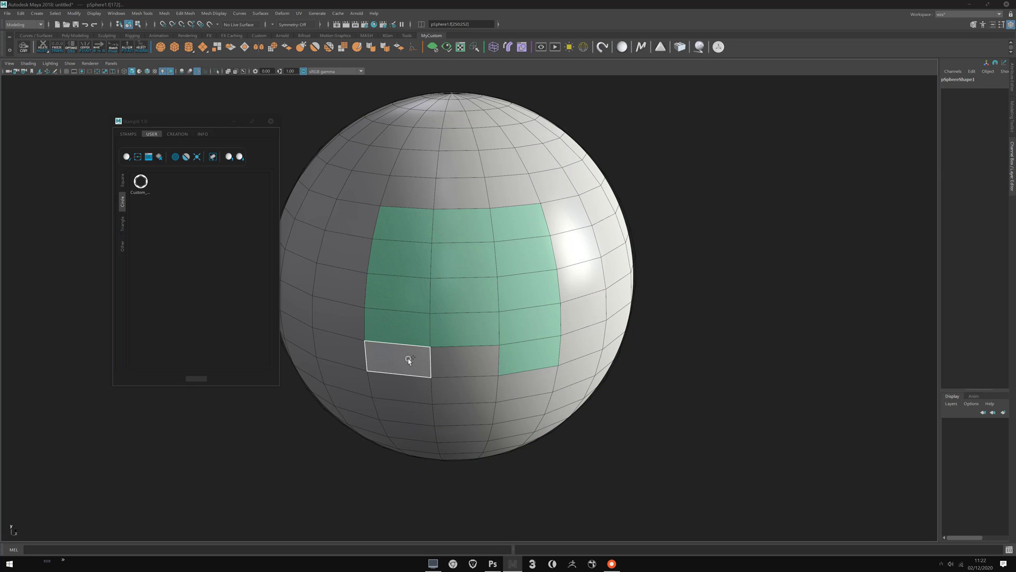
pyautogui.keyDown('alt'); pyautogui.moveTo(397, 359); pyautogui.dragTo(439, 339); pyautogui.keyUp('alt')
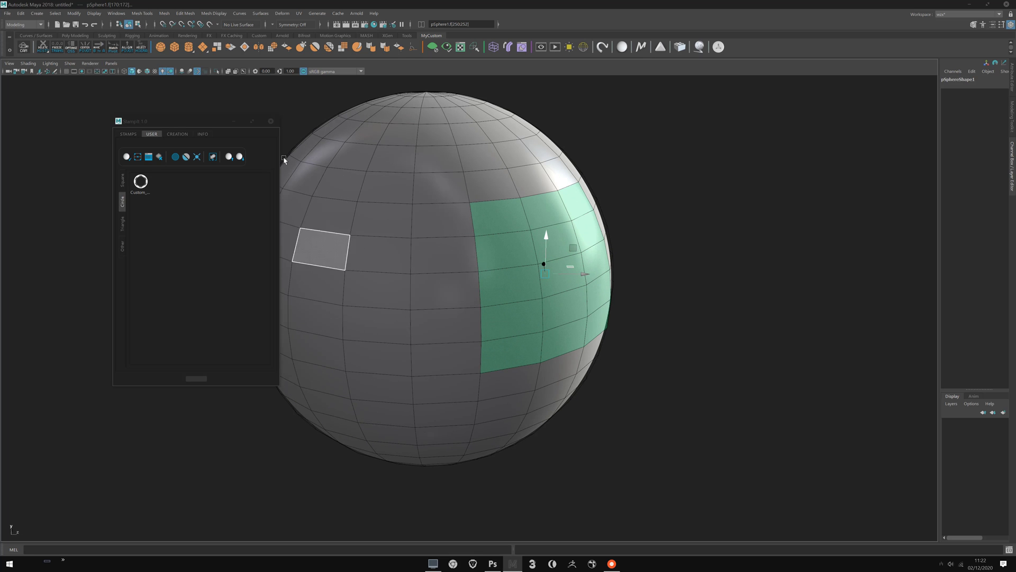
pyautogui.click(143, 184)
# - Show the projection manipulator and shrink the stamp projection to about 57.7 wide
pyautogui.keyDown('alt'); pyautogui.moveTo(494, 253); pyautogui.dragTo(429, 258); pyautogui.keyUp('alt')
pyautogui.scroll(2, 406, 131)
pyautogui.scroll(-2, 406, 131)
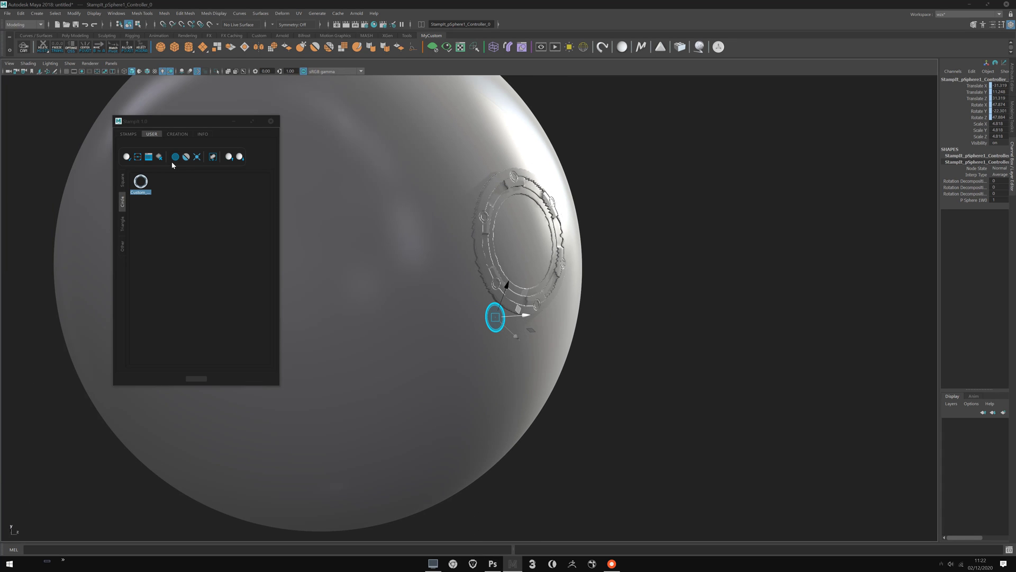
pyautogui.click(148, 157)
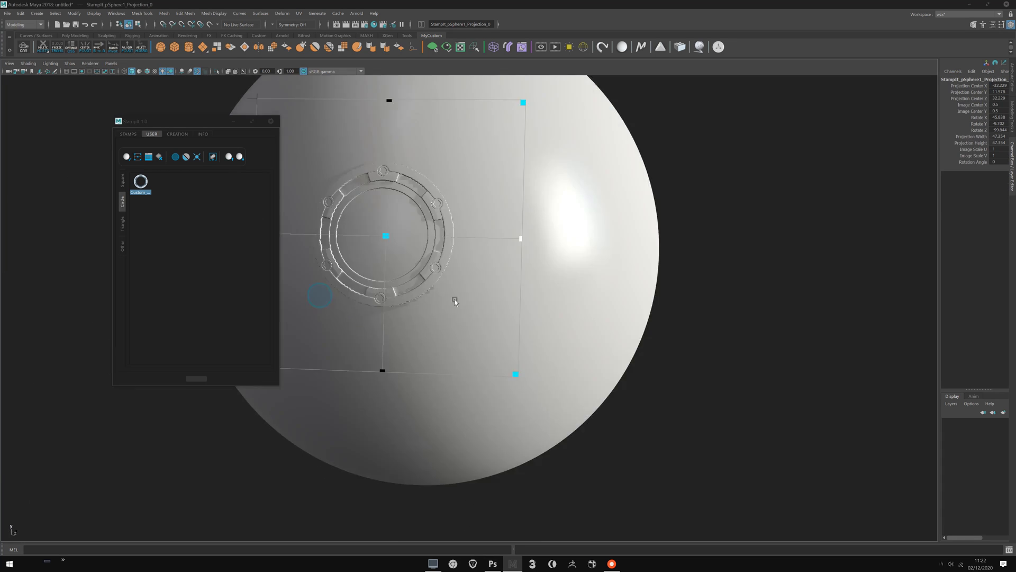
pyautogui.keyDown('alt'); pyautogui.moveTo(483, 192); pyautogui.dragTo(569, 150); pyautogui.keyUp('alt')
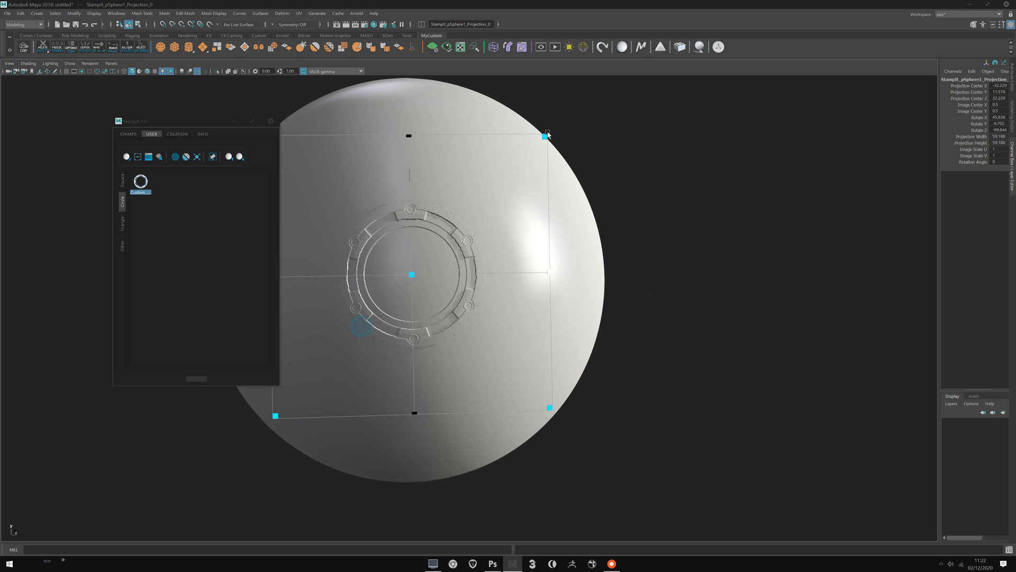
pyautogui.moveTo(544, 136); pyautogui.dragTo(526, 154)
pyautogui.hotkey('ctrl', 'z')
pyautogui.hotkey('shift', 'z')
pyautogui.keyDown('alt'); pyautogui.moveTo(417, 292); pyautogui.dragTo(470, 203); pyautogui.keyUp('alt')
pyautogui.click(616, 238)
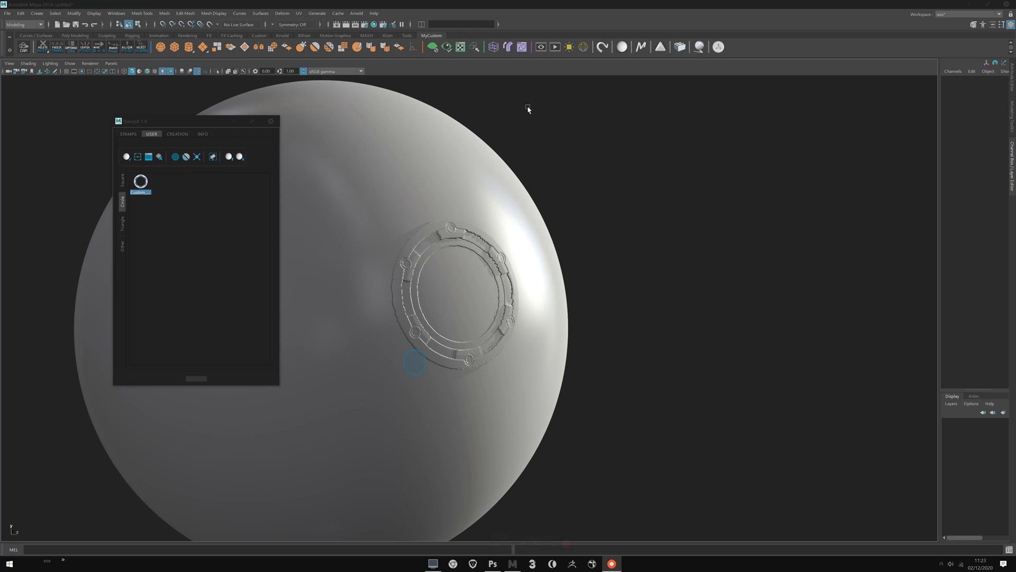
# - Turn on the 960 x 540 Resolution Gate, reframe the view and select pSphere1
pyautogui.keyDown('alt'); pyautogui.moveTo(469, 164); pyautogui.dragTo(284, 121, button='middle'); pyautogui.keyUp('alt')
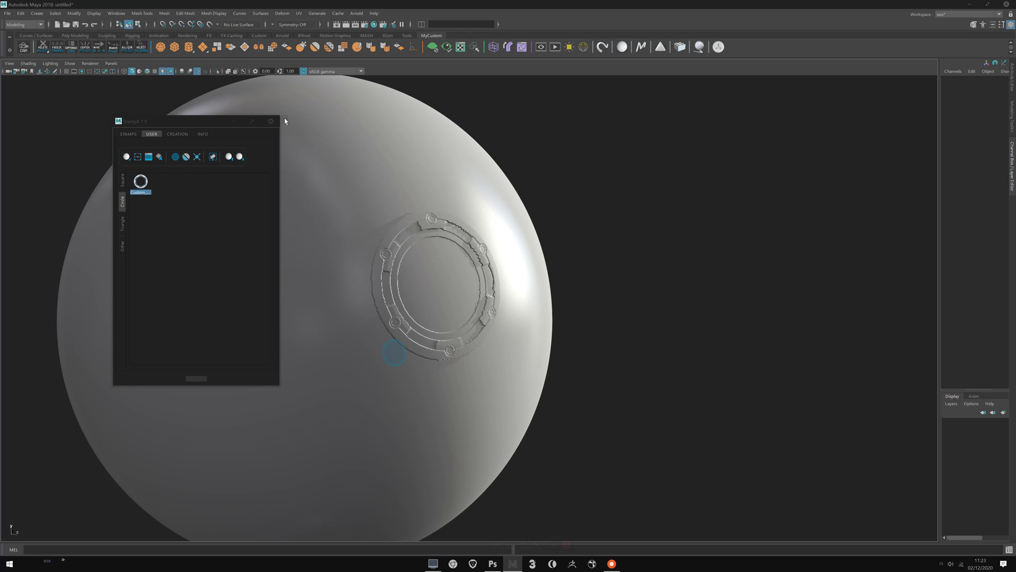
pyautogui.click(81, 71)
pyautogui.keyDown('alt'); pyautogui.moveTo(455, 186); pyautogui.dragTo(534, 262, button='right'); pyautogui.keyUp('alt')
pyautogui.keyDown('alt'); pyautogui.moveTo(535, 262); pyautogui.dragTo(360, 175); pyautogui.keyUp('alt')
pyautogui.click(350, 168)
# - Set StampIt displacement Global Value to -2.9, Subdivisions 6 and Quality 8, then review the Arnold render
pyautogui.click(186, 158)
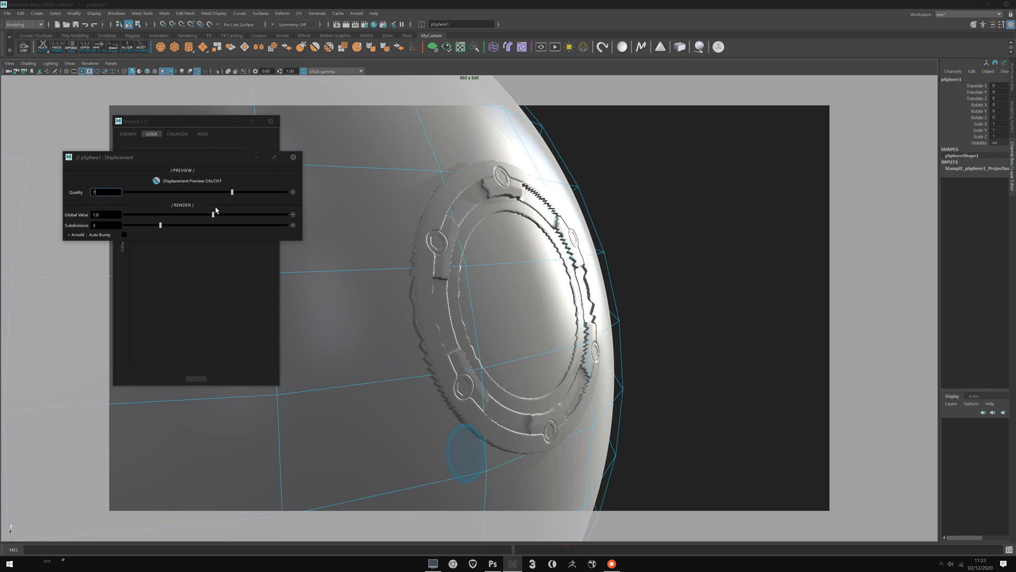
pyautogui.moveTo(214, 216); pyautogui.dragTo(182, 222)
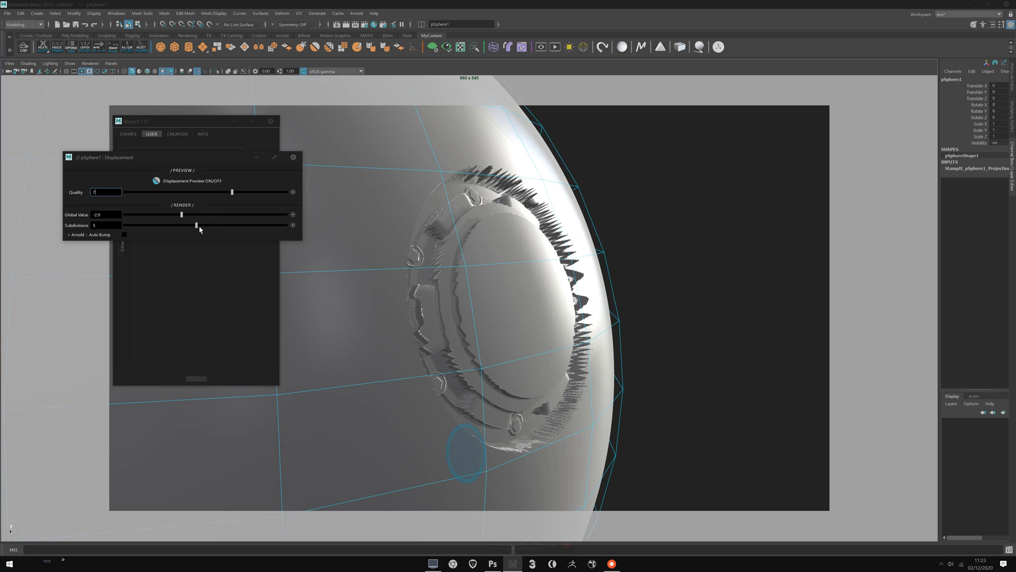
pyautogui.moveTo(233, 192)
pyautogui.mouseDown()
pyautogui.moveTo(270, 192)
pyautogui.moveTo(251, 192)
pyautogui.mouseUp()
pyautogui.click(293, 157)
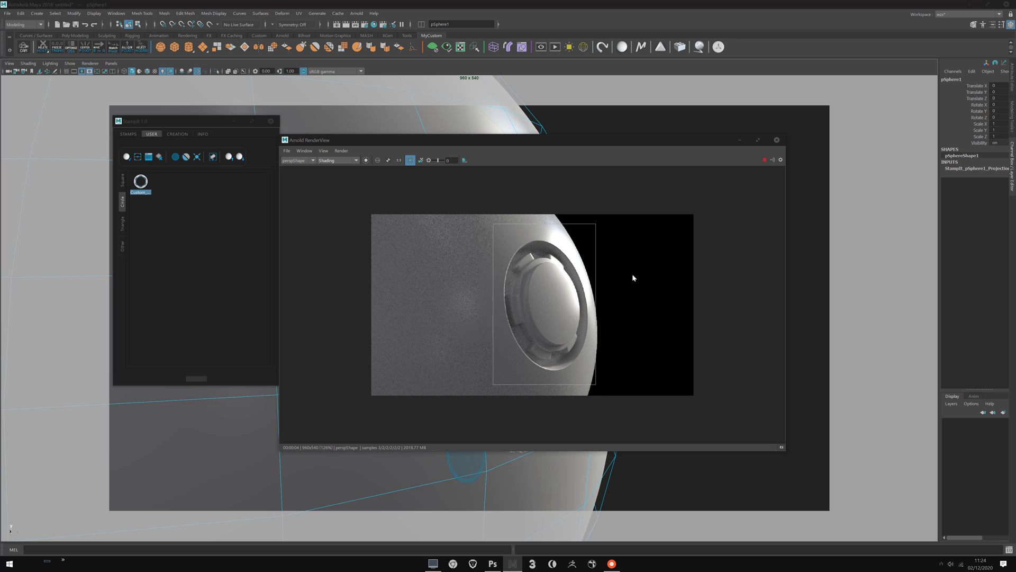
pyautogui.click(777, 140)
pyautogui.press('f')
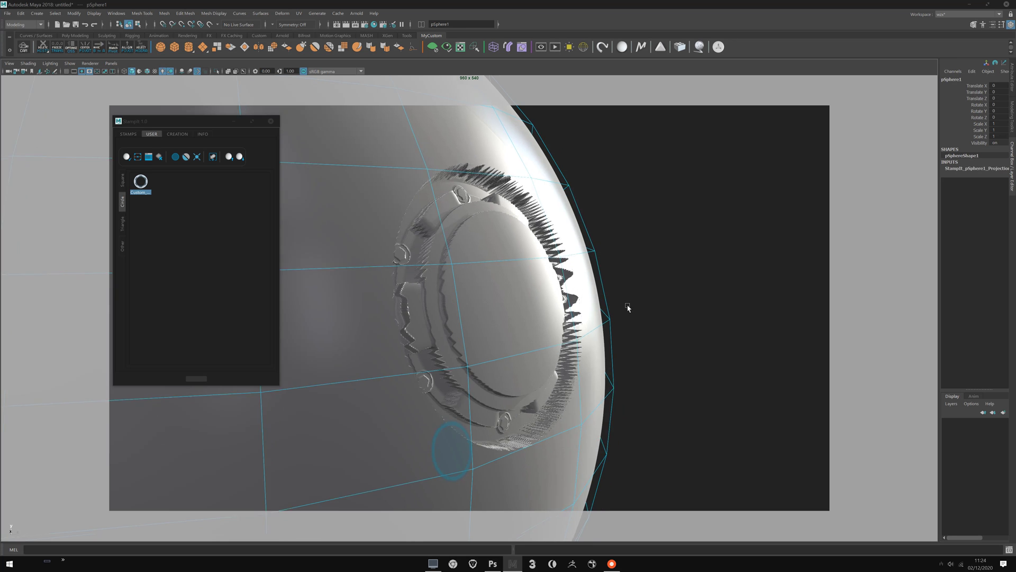
pyautogui.keyDown('alt'); pyautogui.moveTo(492, 273); pyautogui.dragTo(560, 339); pyautogui.keyUp('alt')
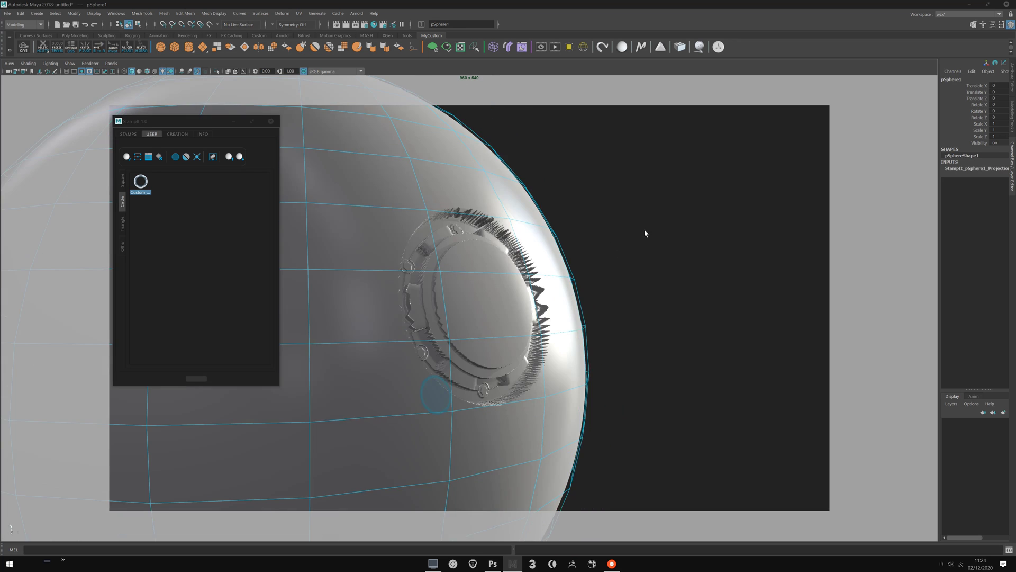
# - Deselect the sphere and check the Circle stamp category in the StampIt panel
pyautogui.click(646, 230)
pyautogui.moveTo(160, 121); pyautogui.dragTo(226, 132)
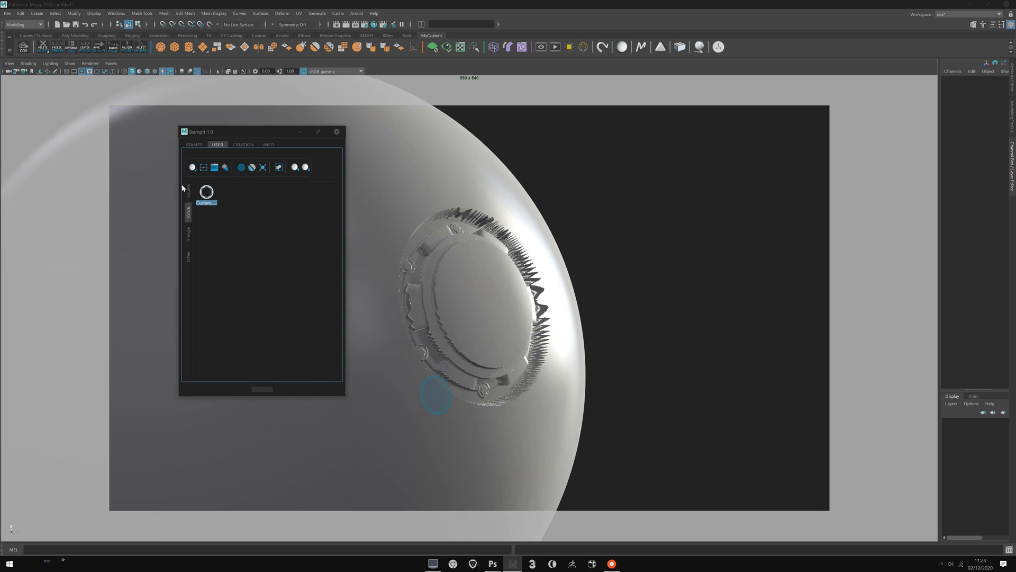
pyautogui.click(188, 217)
pyautogui.click(188, 257)
# - In File Explorer, navigate from StampIt_Library into STAMPS > USER
pyautogui.click(433, 564)
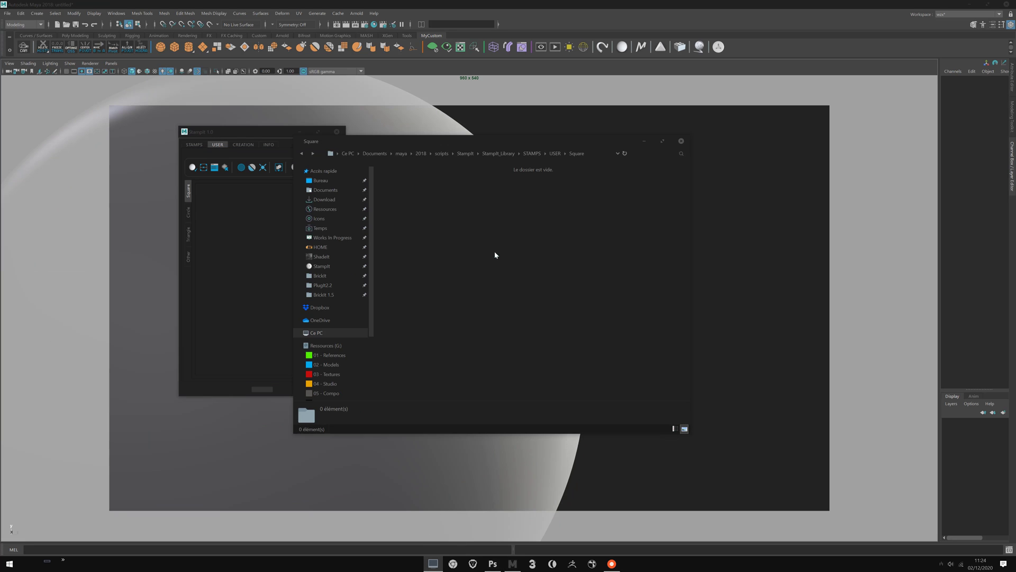
pyautogui.moveTo(430, 140); pyautogui.dragTo(470, 137)
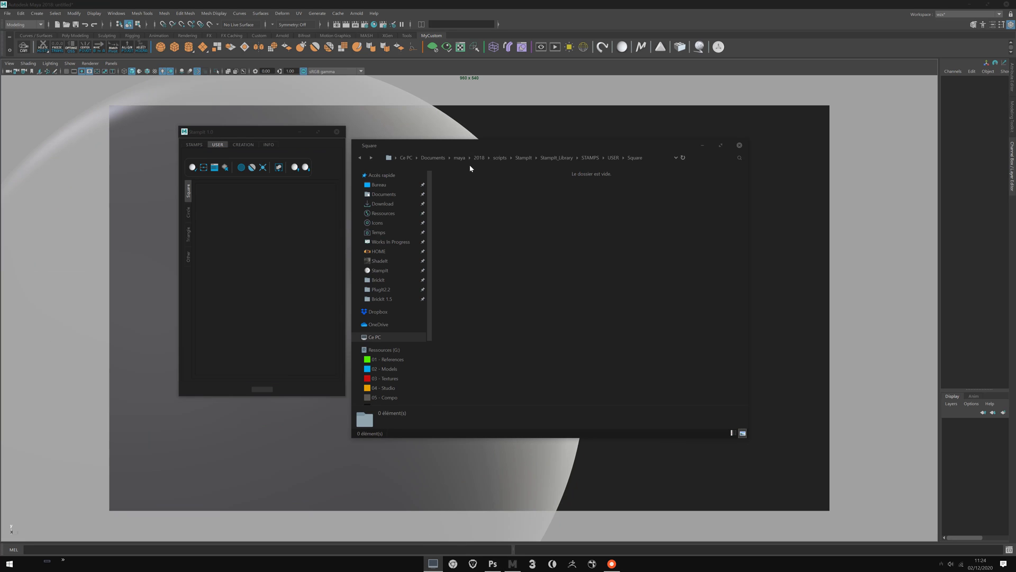
pyautogui.click(554, 157)
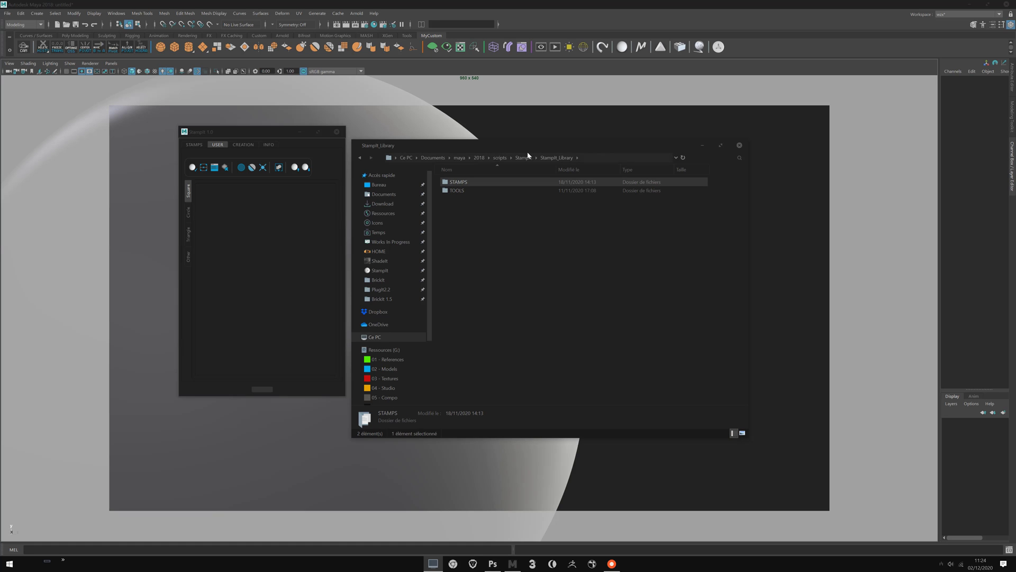
pyautogui.doubleClick(470, 181)
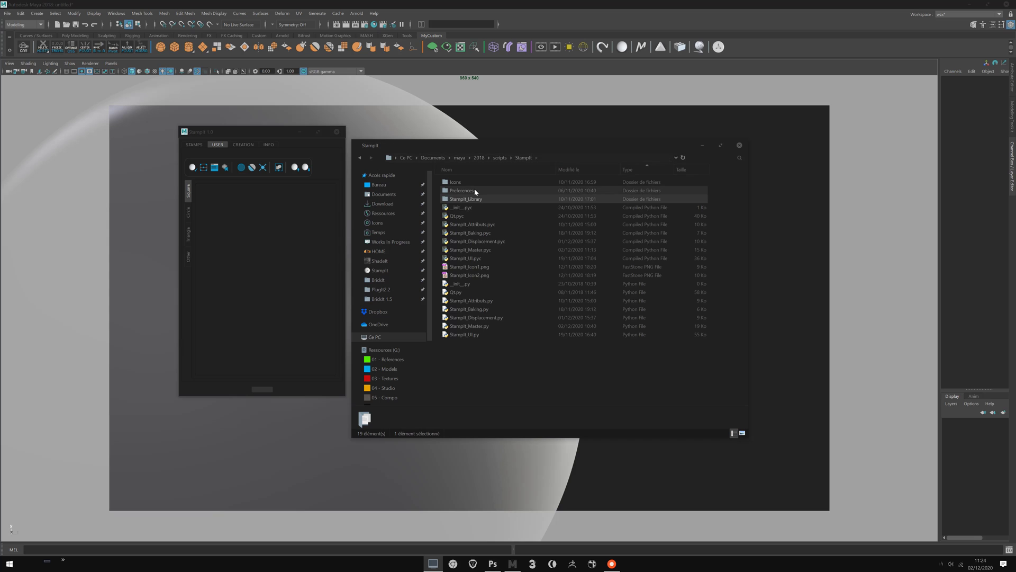
pyautogui.hotkey('alt', 'Left')
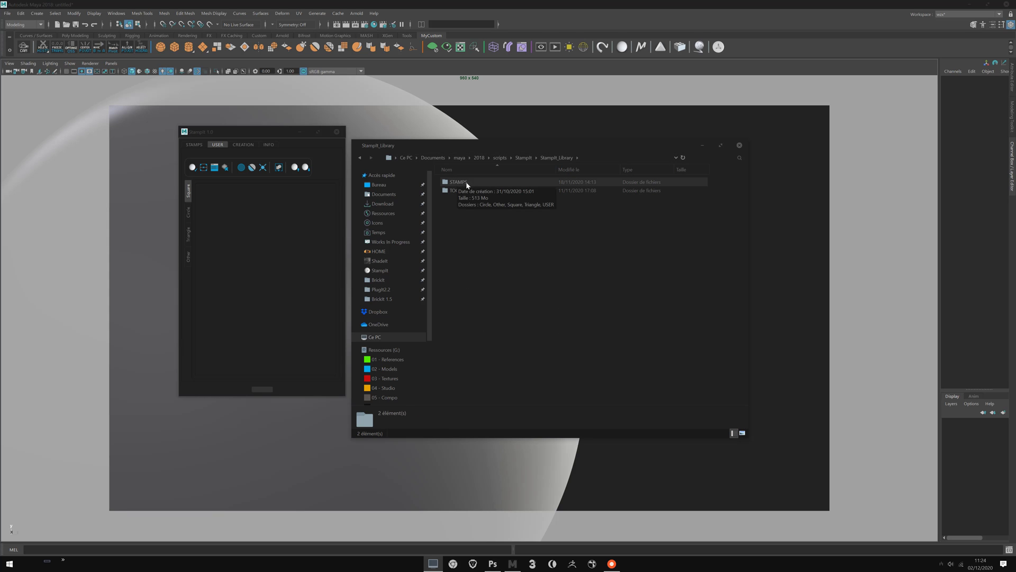
pyautogui.doubleClick(464, 184)
pyautogui.press('Down')
pyautogui.press('Down')
pyautogui.press('Down')
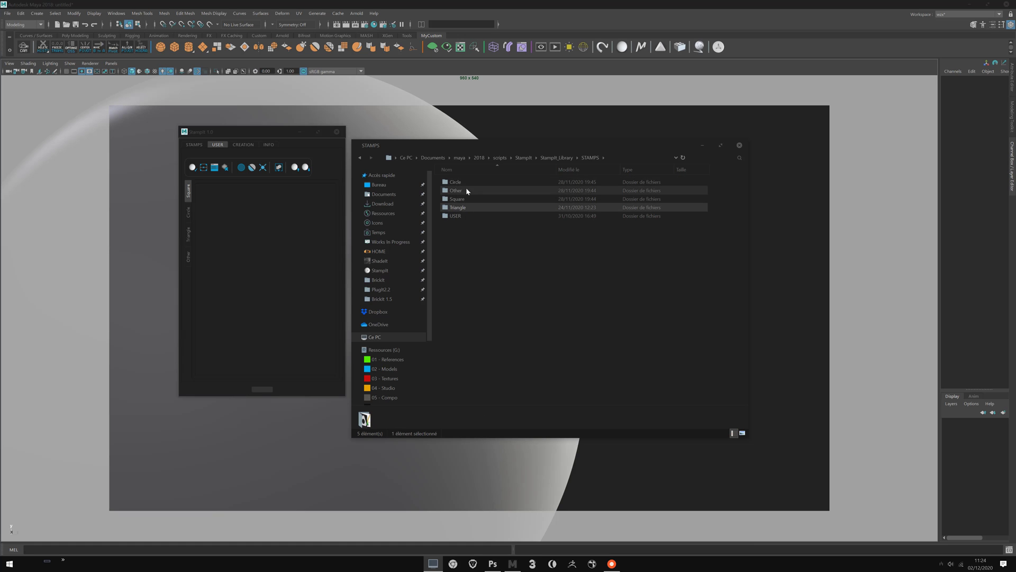
pyautogui.click(451, 217)
pyautogui.doubleClick(459, 216)
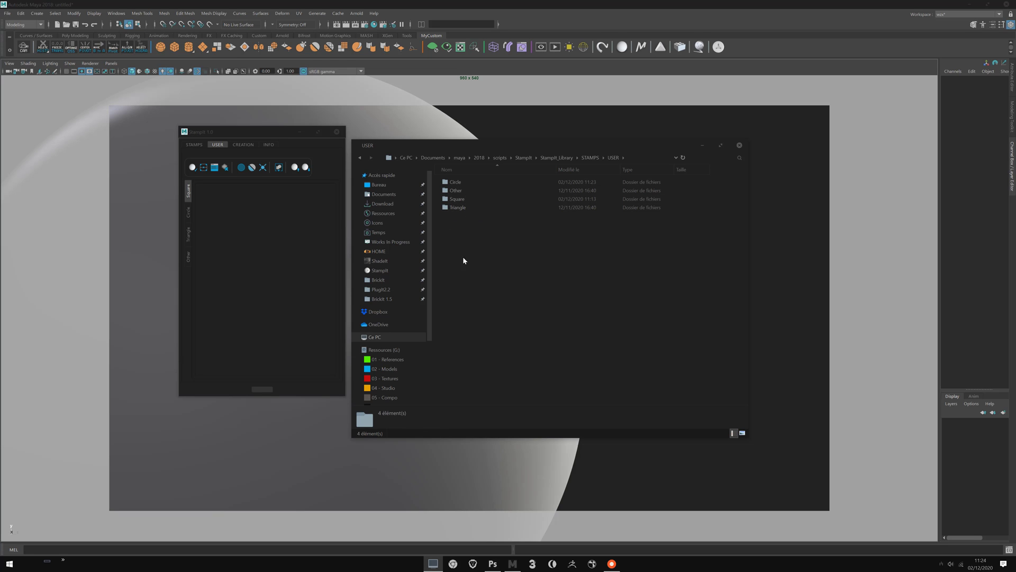
# - In the Circle folder, delete the four Custom_Alpha files; a File In Use warning appears
pyautogui.moveTo(462, 267); pyautogui.dragTo(466, 178)
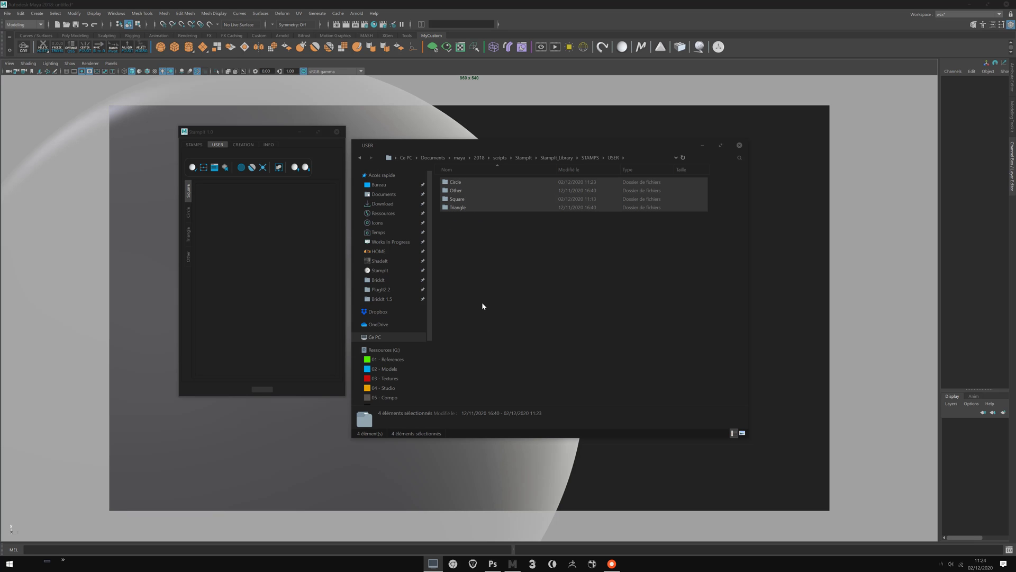
pyautogui.click(471, 186)
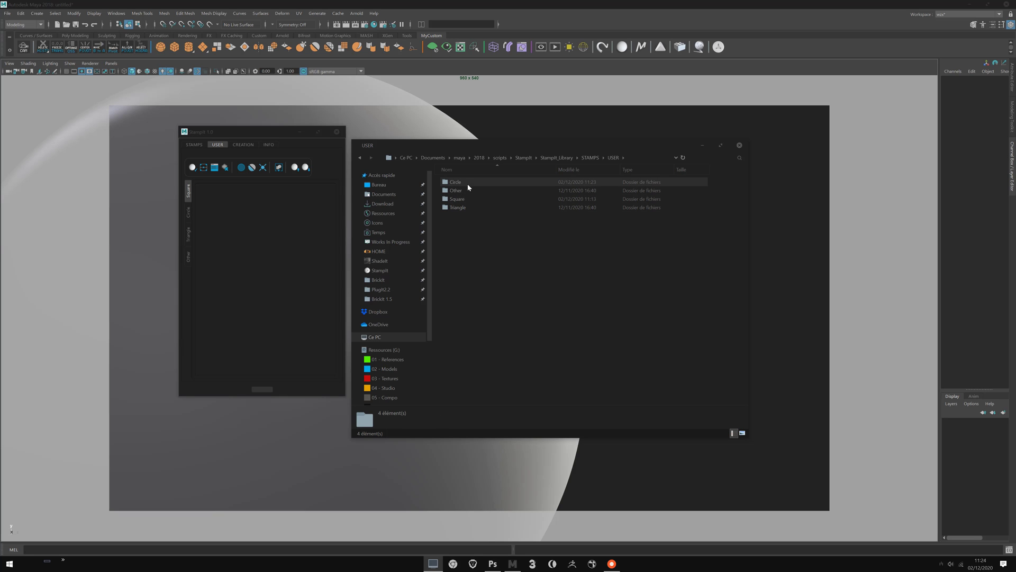
pyautogui.doubleClick(467, 183)
pyautogui.moveTo(467, 196); pyautogui.dragTo(582, 328)
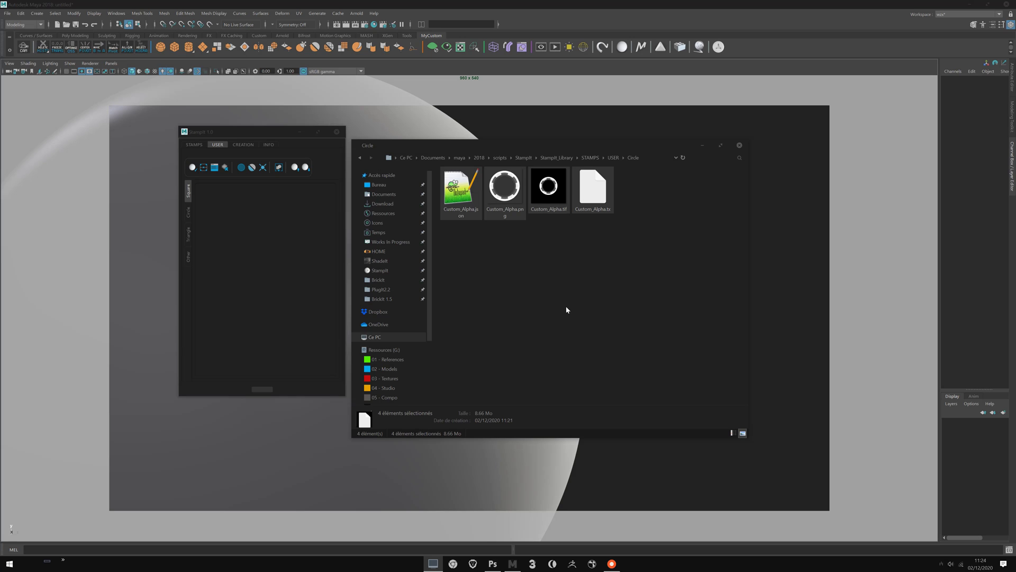
pyautogui.press('Delete')
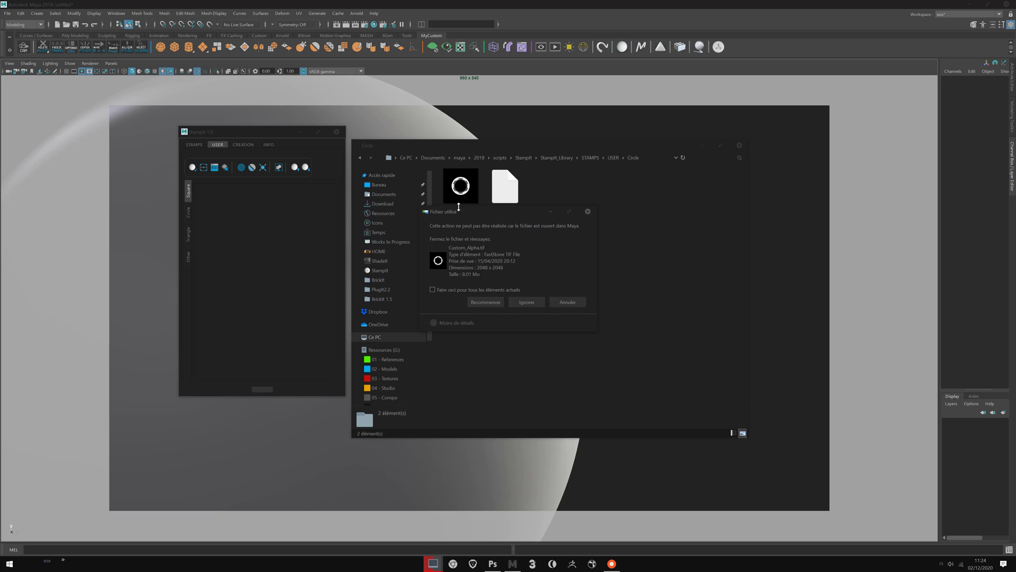
# - Flush Arnold's texture cache with Arnold > Flush Caches > Textures
pyautogui.moveTo(486, 210); pyautogui.dragTo(460, 254)
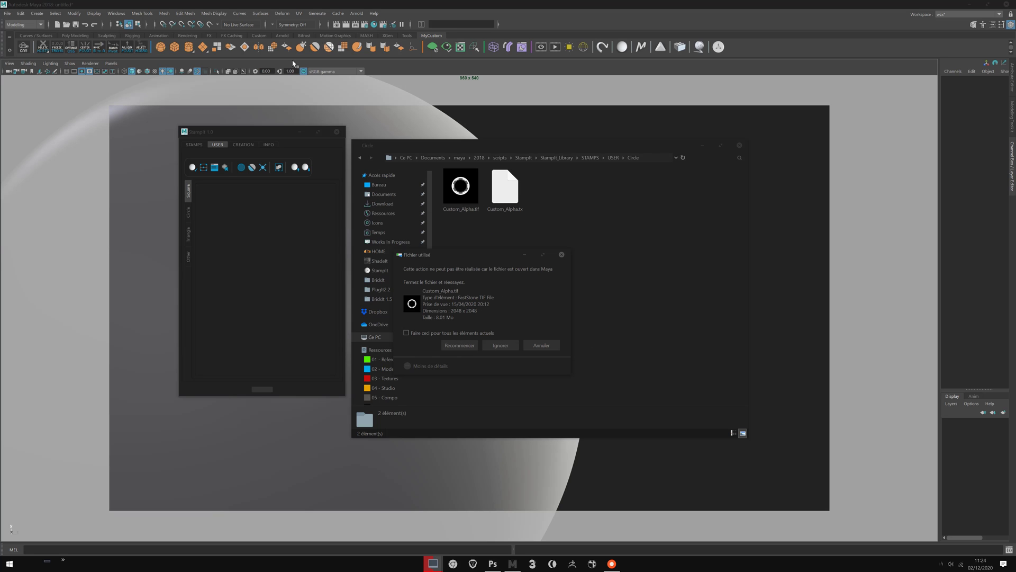
pyautogui.click(355, 14)
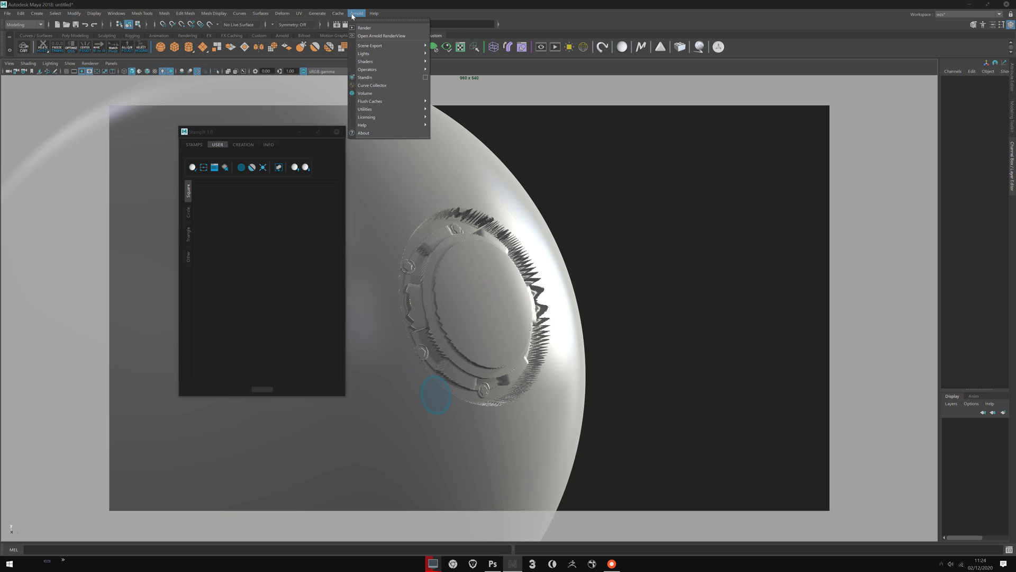
pyautogui.moveTo(375, 104)
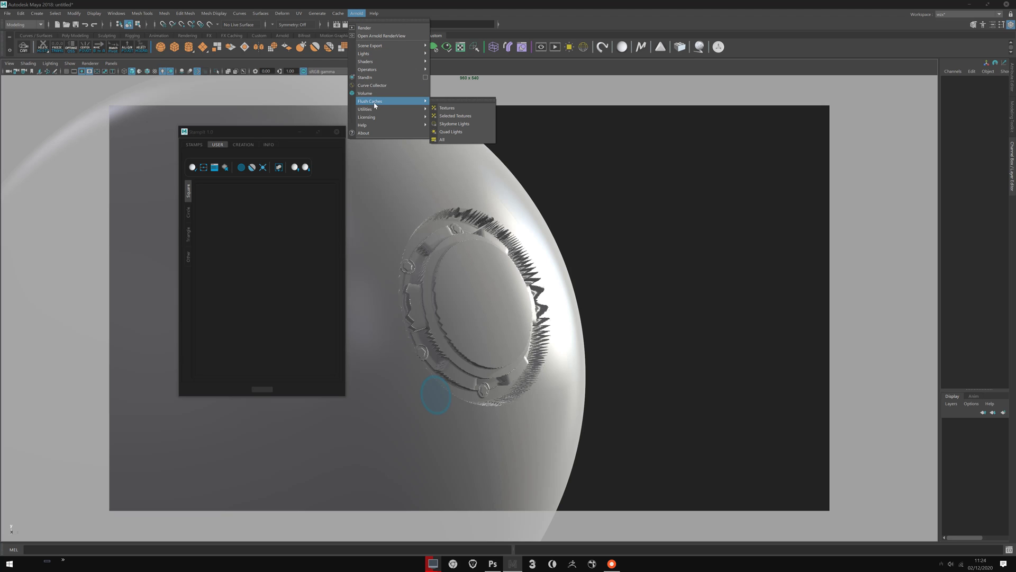
pyautogui.click(444, 109)
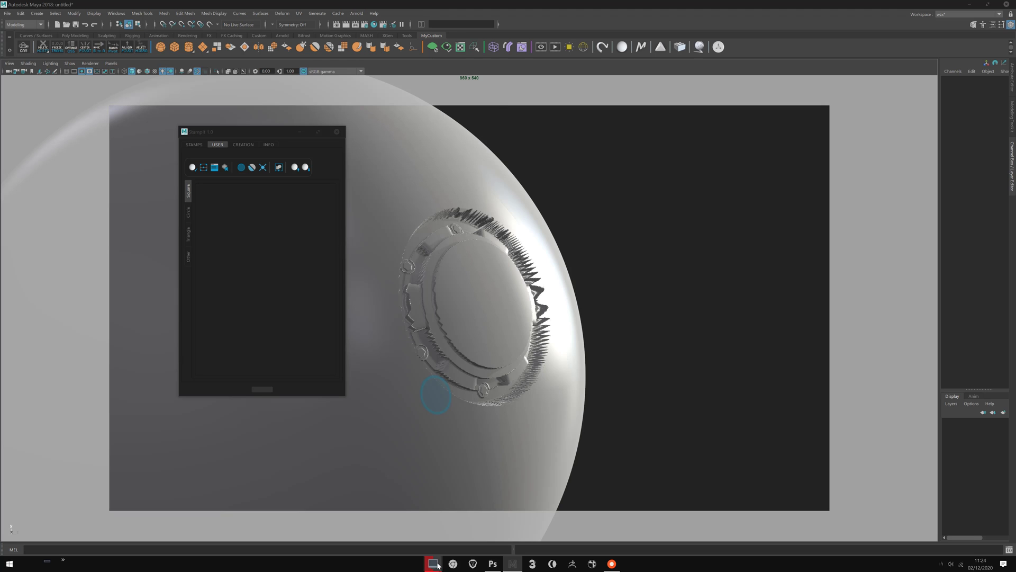
# - Retry deleting the locked Custom_Alpha.tif, then refresh StampIt's Circle stamps library
pyautogui.moveTo(433, 563)
pyautogui.click(456, 527)
pyautogui.click(459, 345)
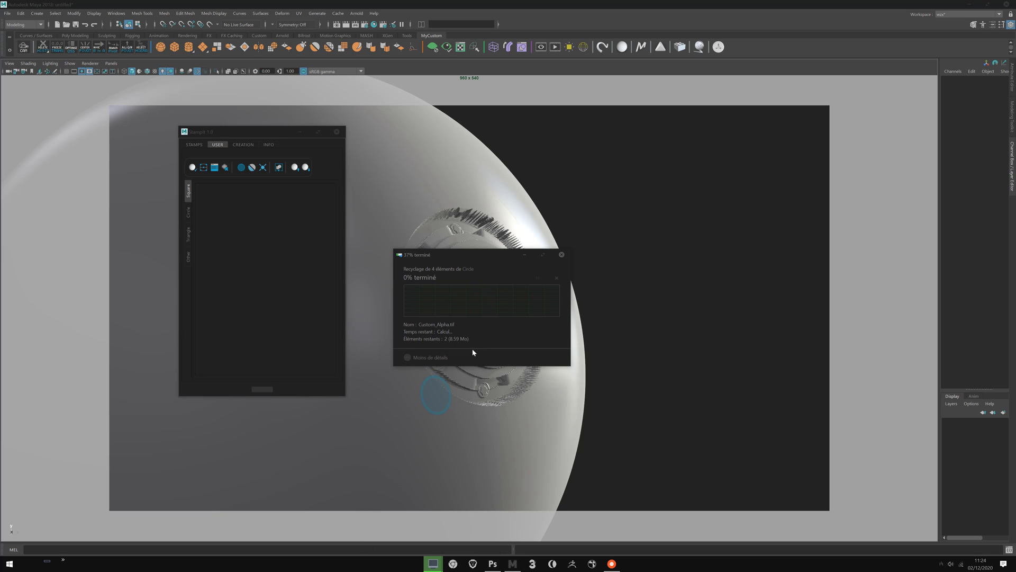
pyautogui.click(453, 512)
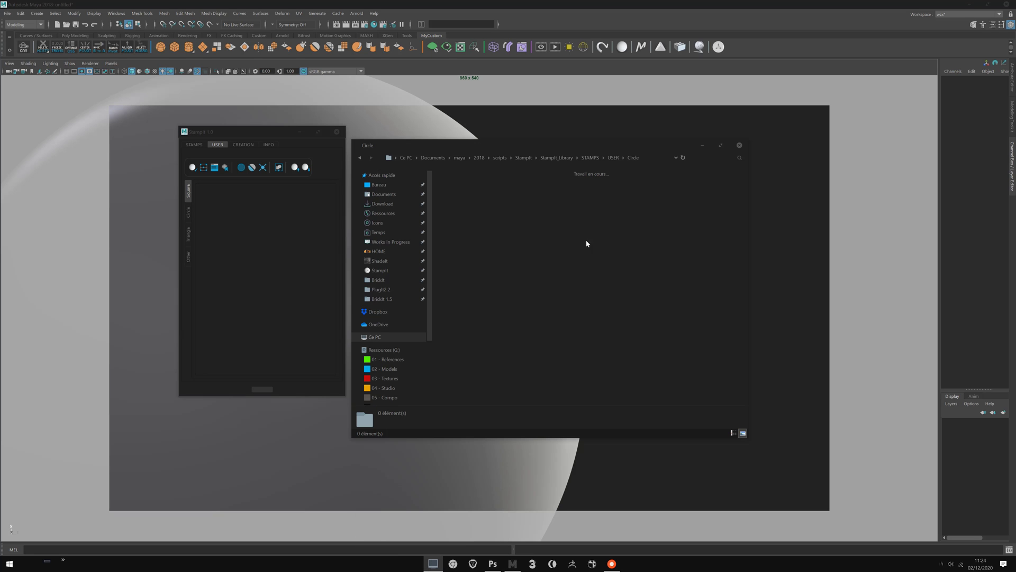
pyautogui.click(274, 200)
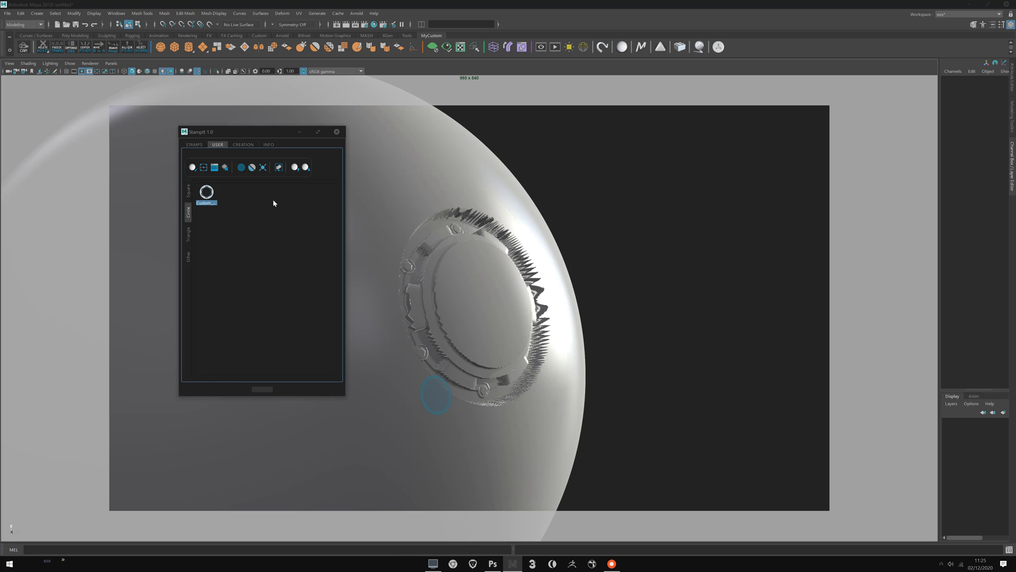
pyautogui.click(719, 47)
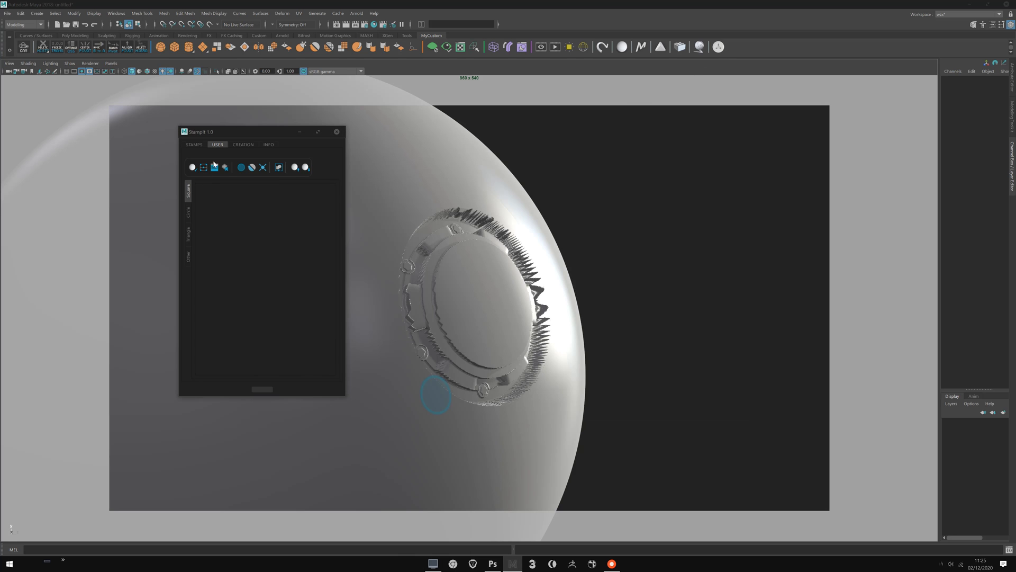